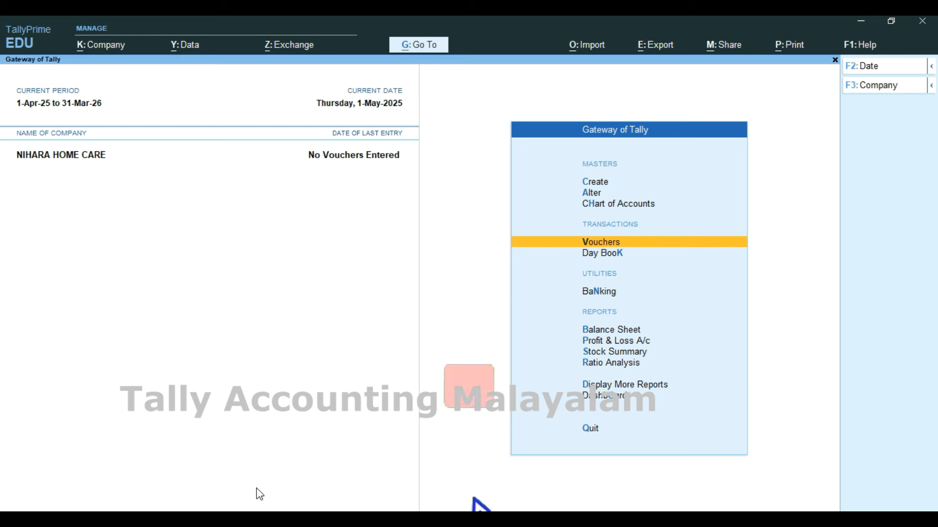
- Start a new receipt voucher dated 1-May-25
key(Return)
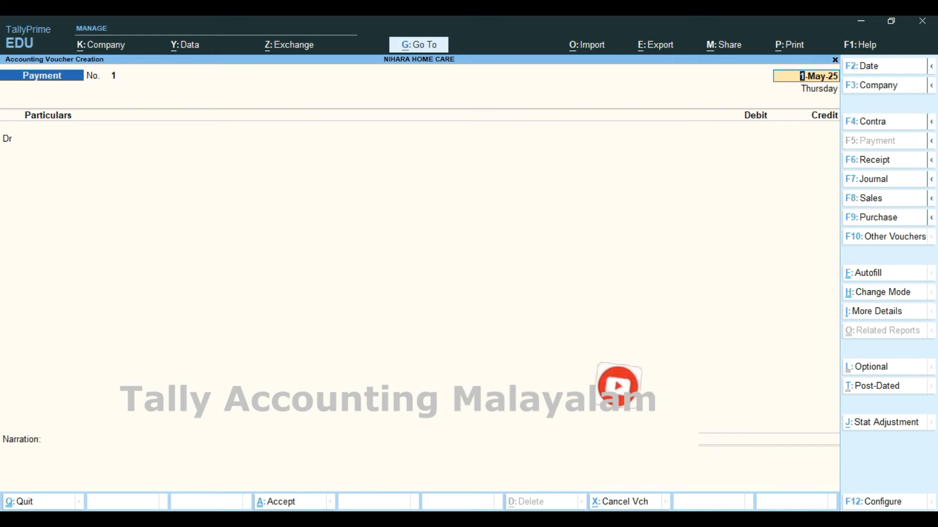
click(895, 160)
key(Return)
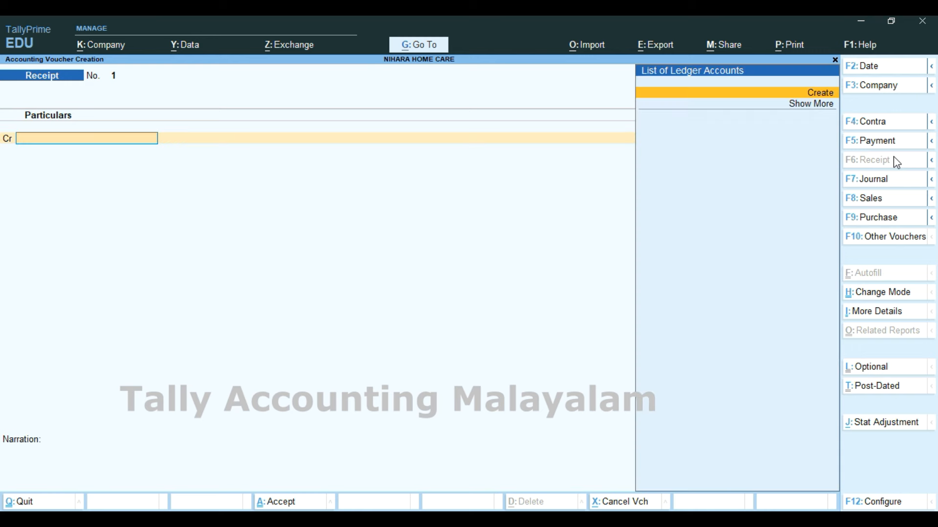
- Begin a new ledger named CAPITAL for the receipt's credit line and group it under Capital Account
key(alt+c)
text(CAPITAL)
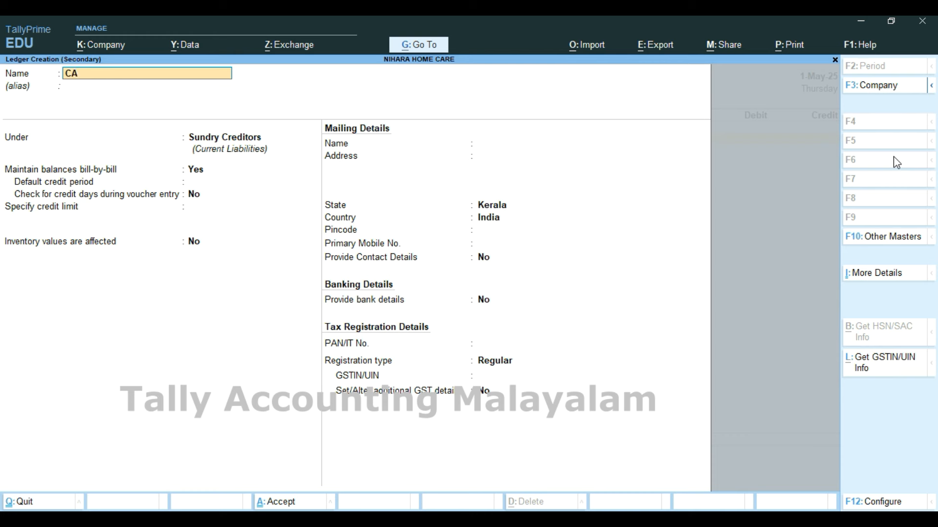
key(Return)
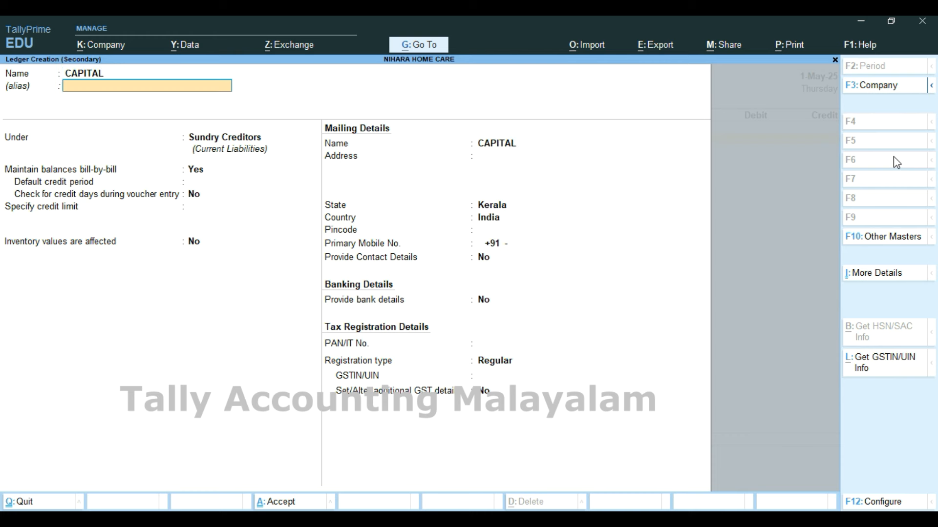
key(Return)
text(cap)
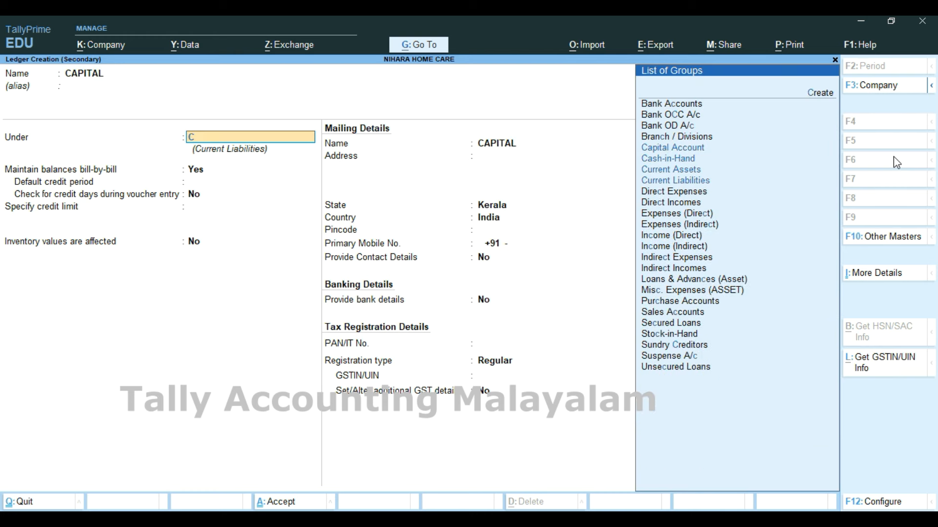
key(Return)
- Keep the default mailing, banking and tax details for the CAPITAL ledger and save it
key(Return)
key(Return)
key(Return)
key(Return)
key(Return)
key(Return)
key(Return)
key(Return)
key(Return)
key(Return)
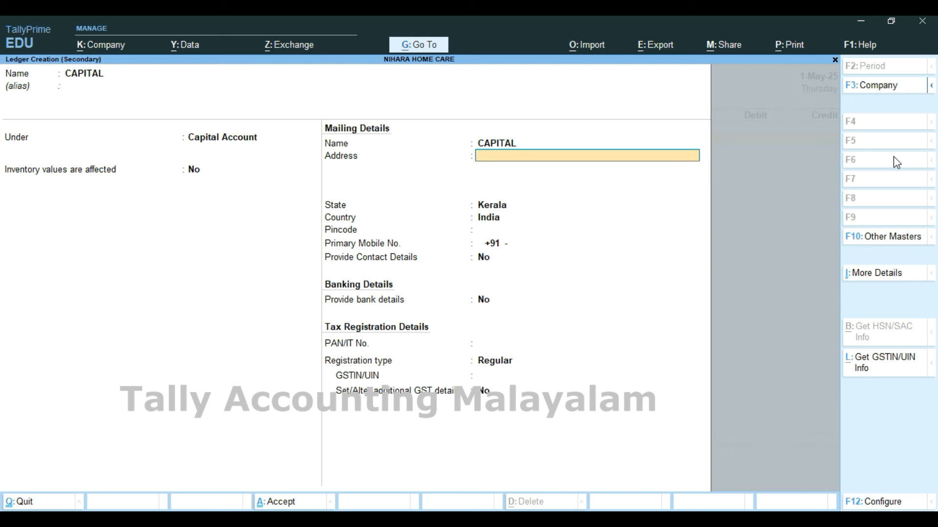
key(Return)
key(Return)
key(Return)
key(Return)
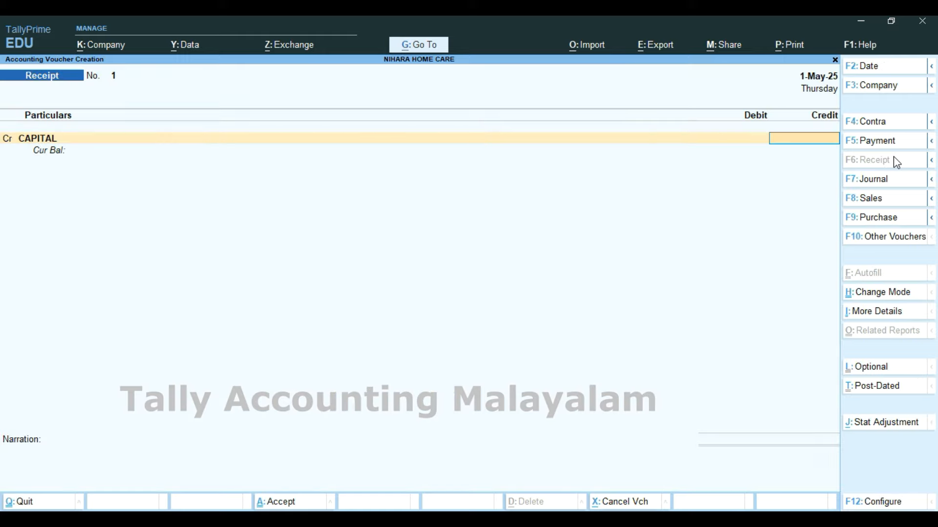
- Credit CAPITAL with 75,000, debit Cash for the full amount, and save the receipt without a narration, returning to the Gateway of Tally
text(75000)
key(Return)
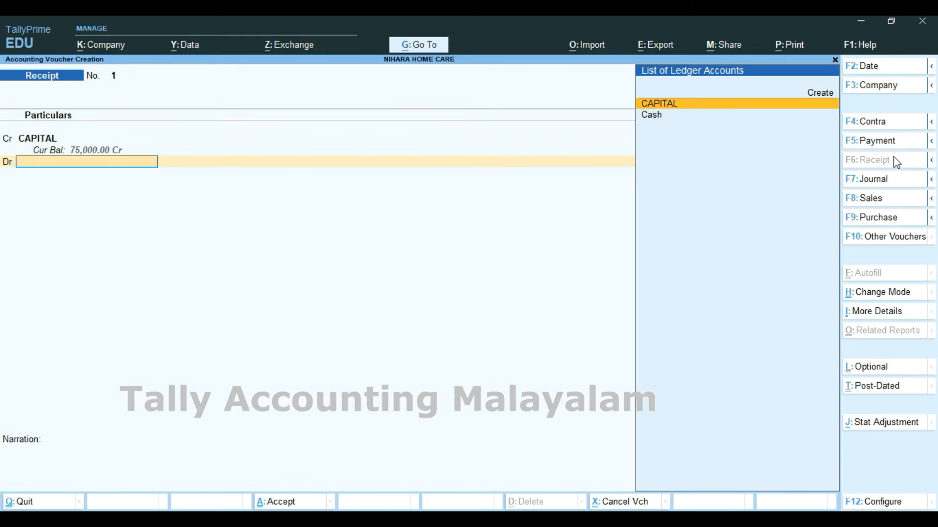
key(Down)
key(Return)
key(Return)
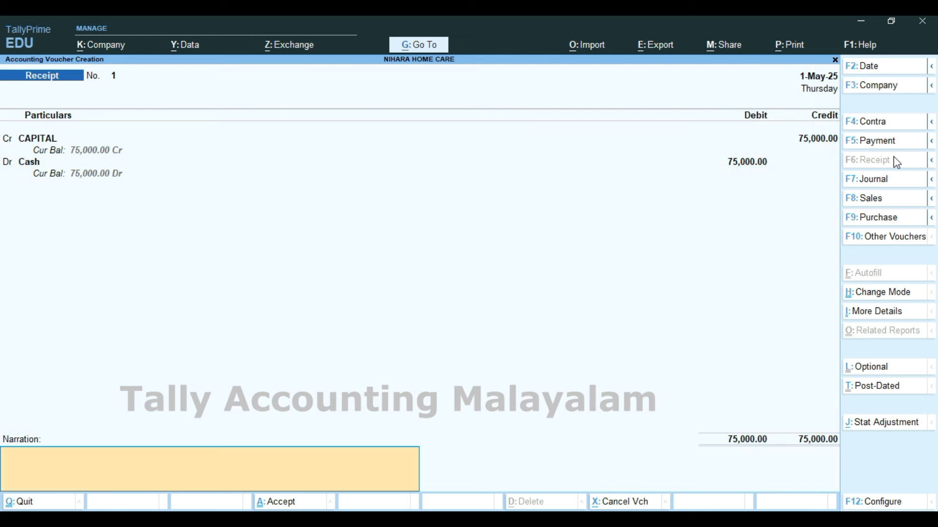
key(Return)
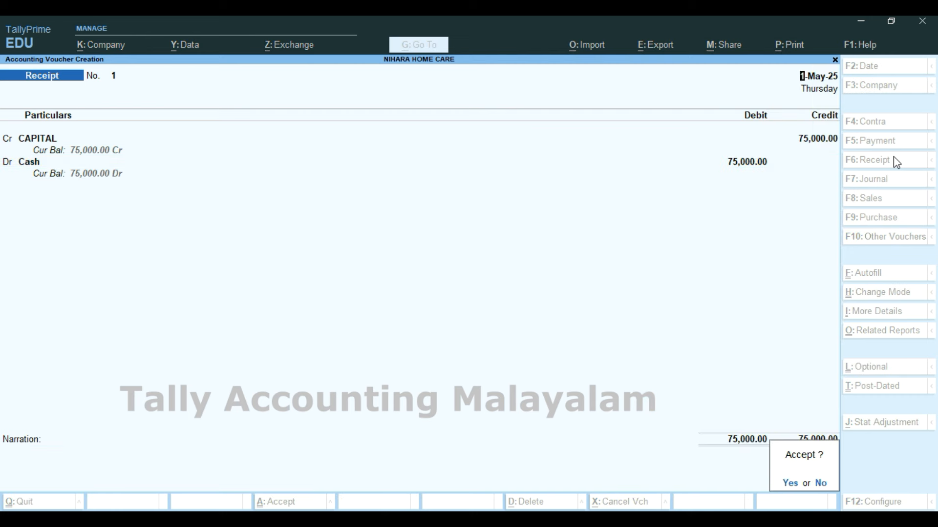
key(Return)
key(Escape)
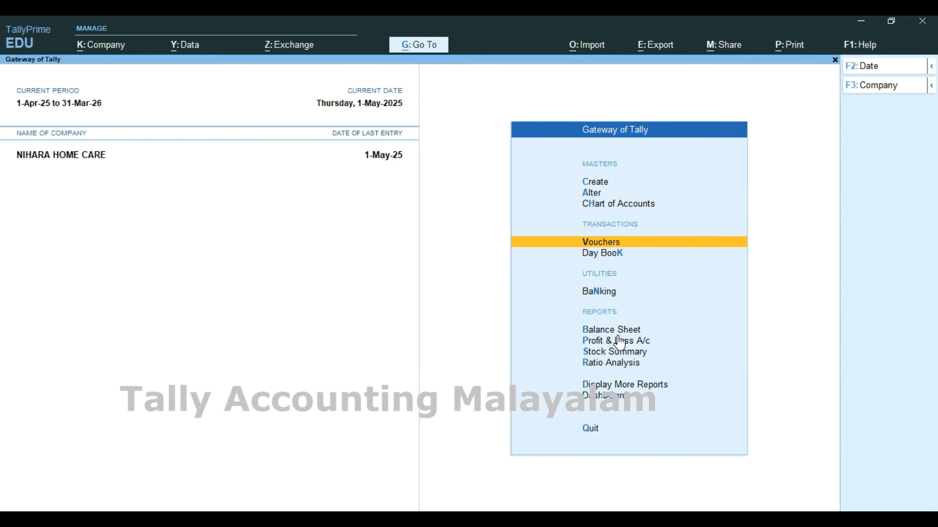
- Start a contra voucher dated 1-May-25 and credit Cash with 60,000
key(Return)
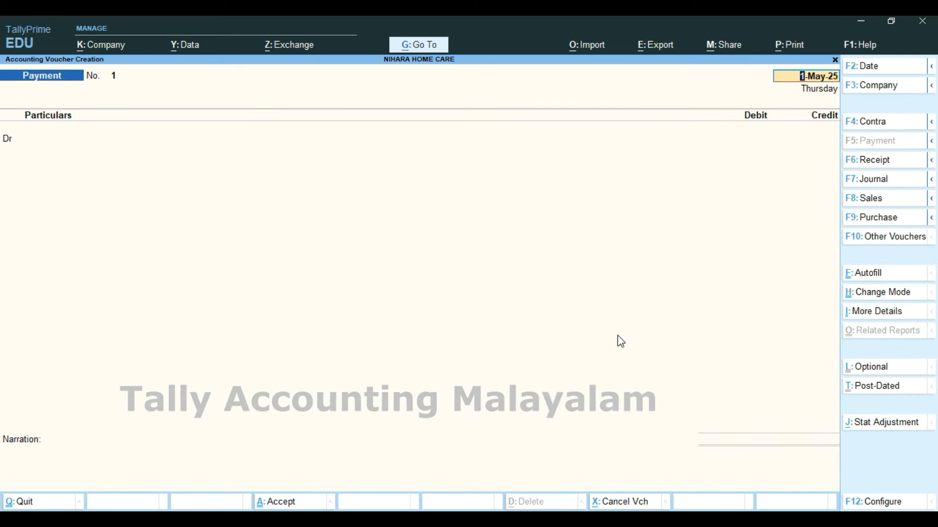
click(868, 126)
key(Return)
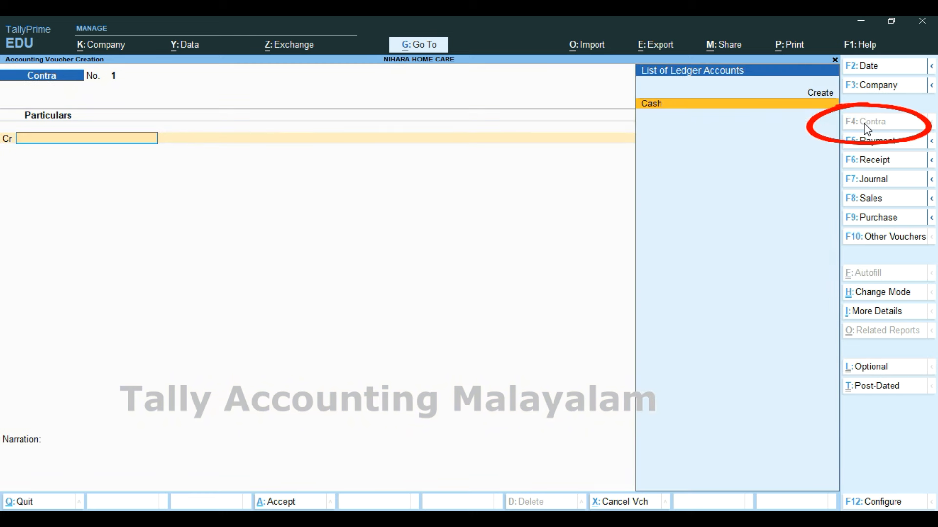
key(Return)
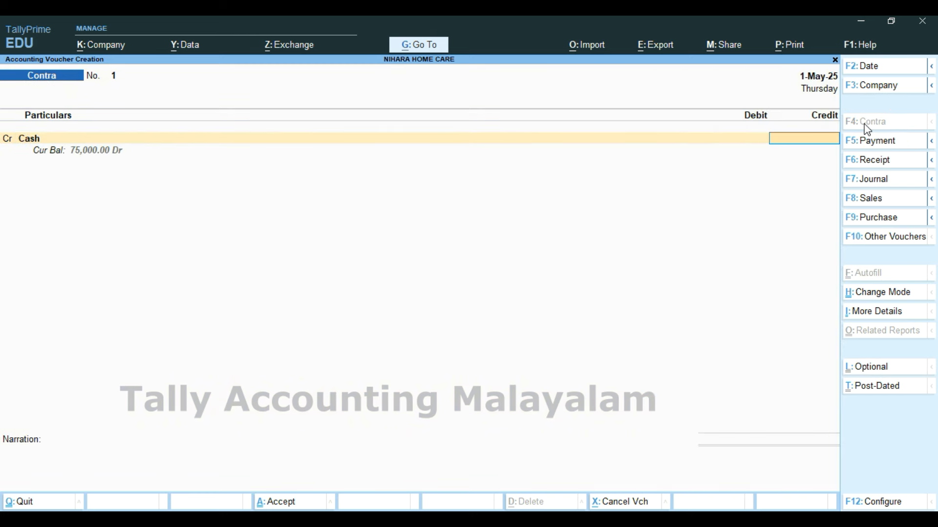
text(60000)
key(Return)
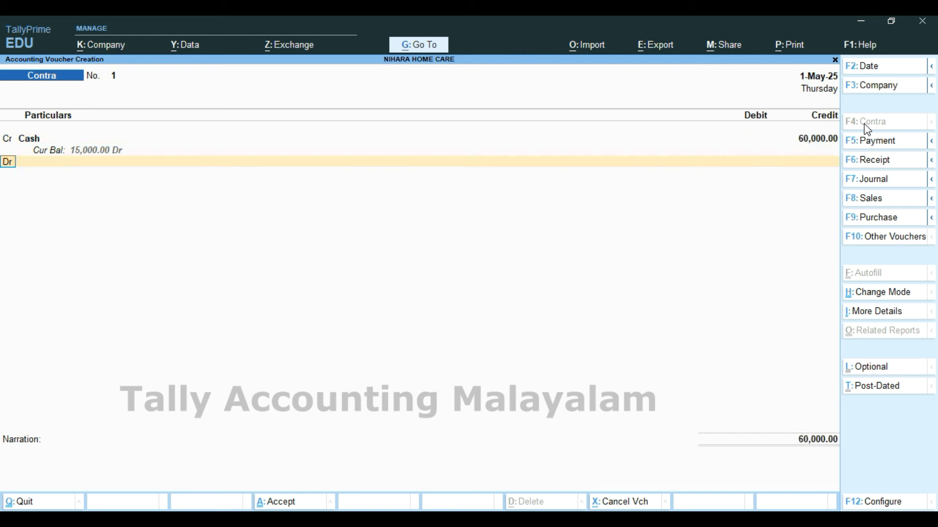
- Begin a new ledger named SIB BANK for the contra's debit line and group it under Bank Accounts
key(Return)
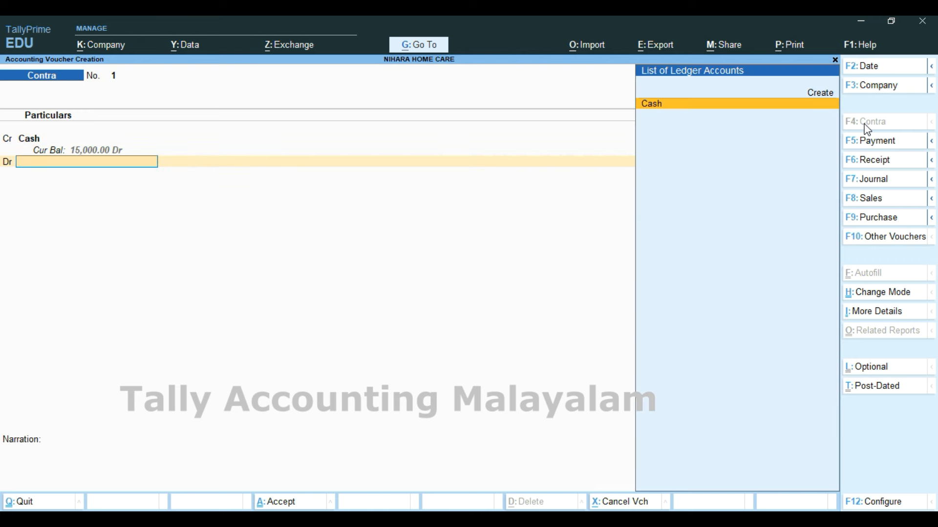
key(alt+c)
text(SIB BANK)
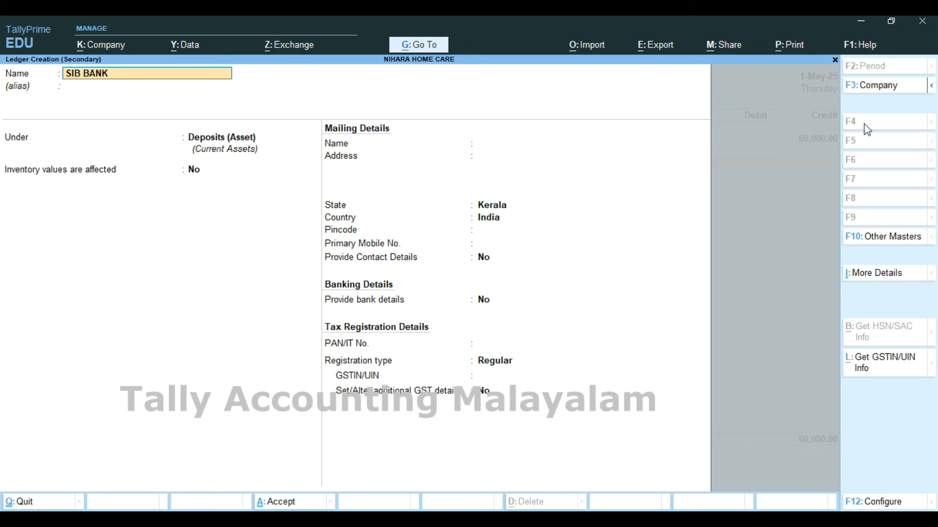
key(Return)
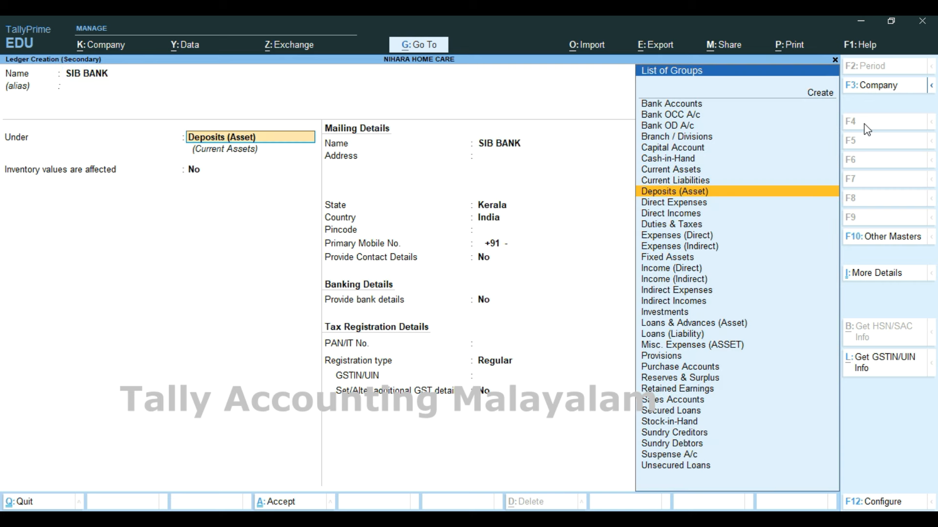
text(B)
key(Return)
key(Return)
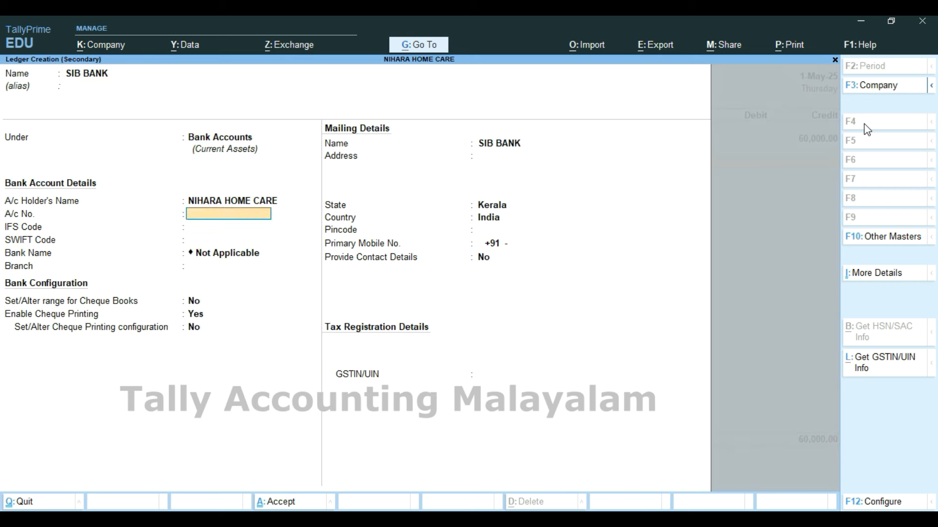
- Leave the SIB BANK ledger's remaining account, cheque, mailing and tax details at their defaults and save it
key(Return)
key(Return)
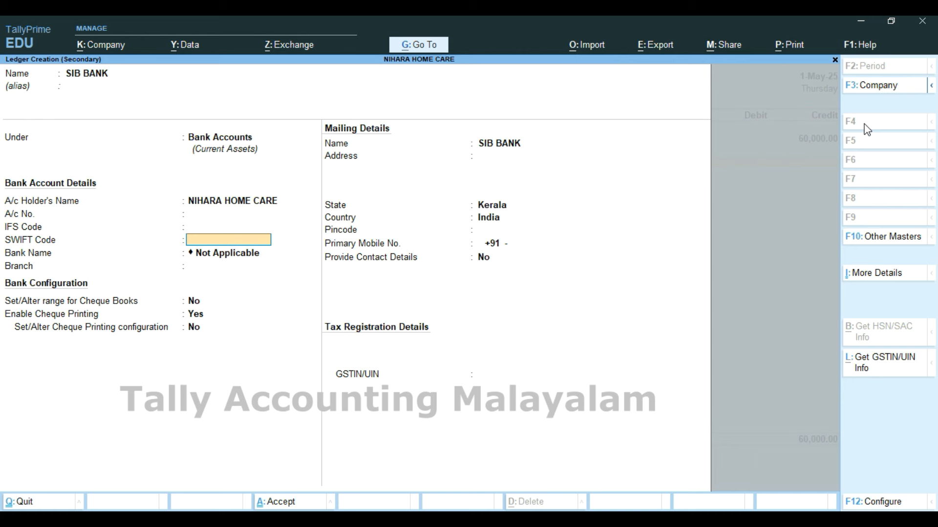
key(Return)
key(Return)
key(Return)
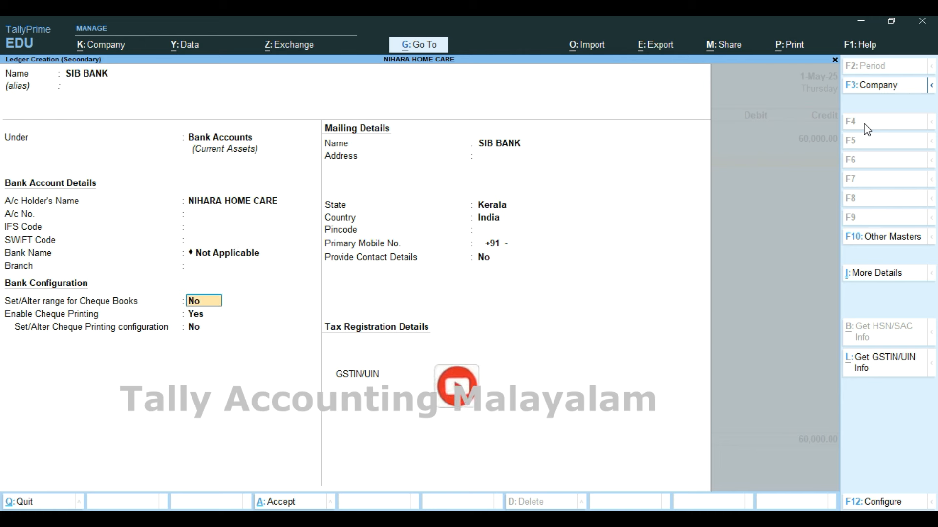
key(Return)
key(Return)
key(Return)
key(Return)
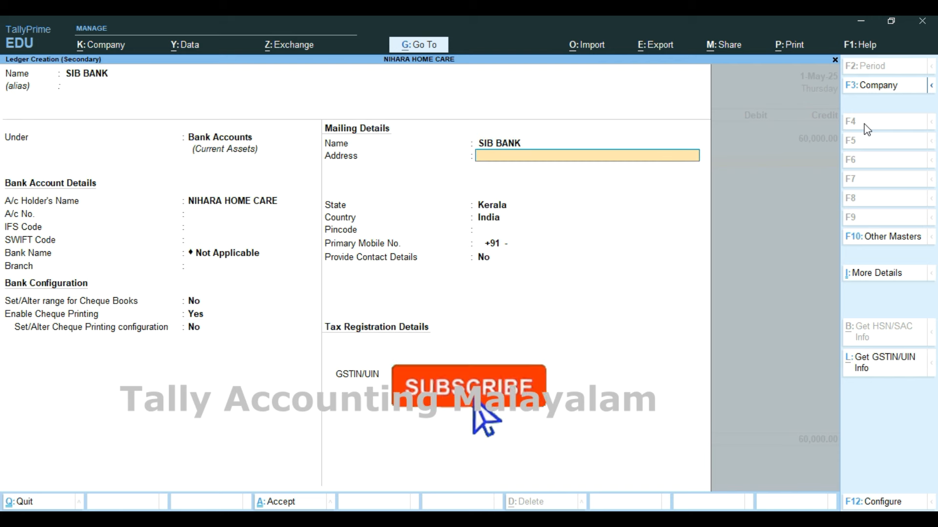
key(Return)
key(Return)
key(Return)
key(Return)
key(Return)
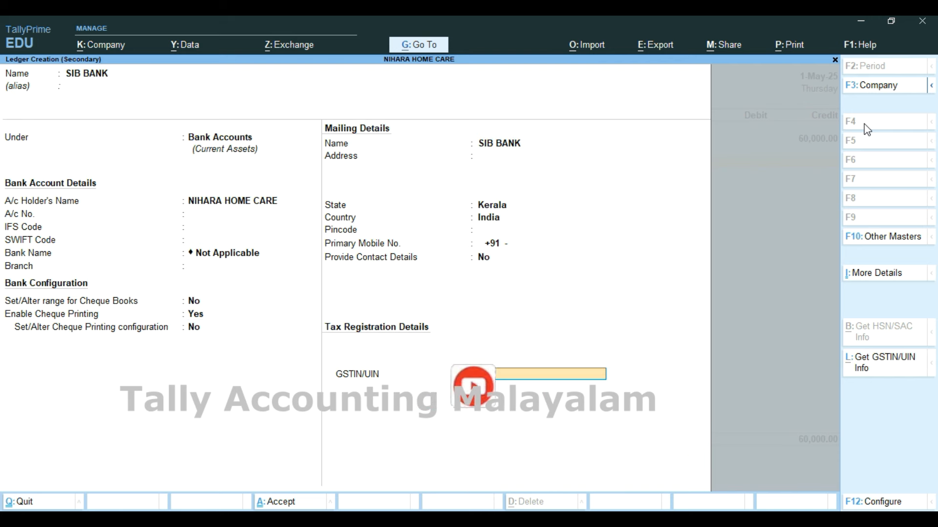
key(Return)
key(Return)
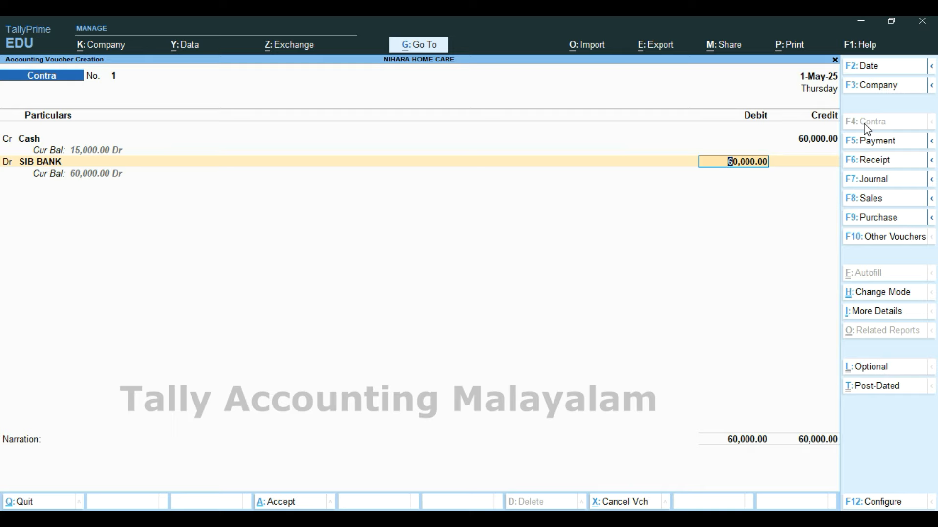
- Debit SIB BANK with 60,000 as a cash deposit, leave the denominations blank, and save the contra voucher without a narration
key(Return)
key(Return)
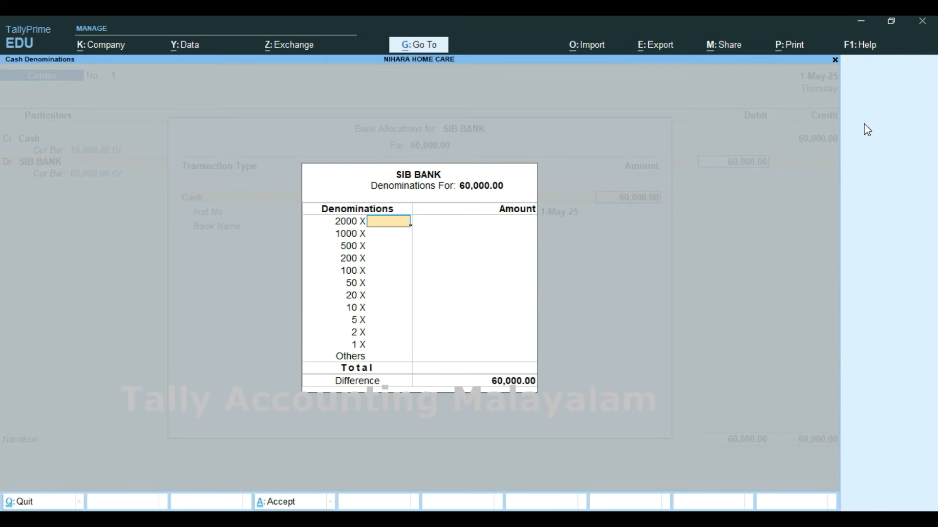
key(Return)
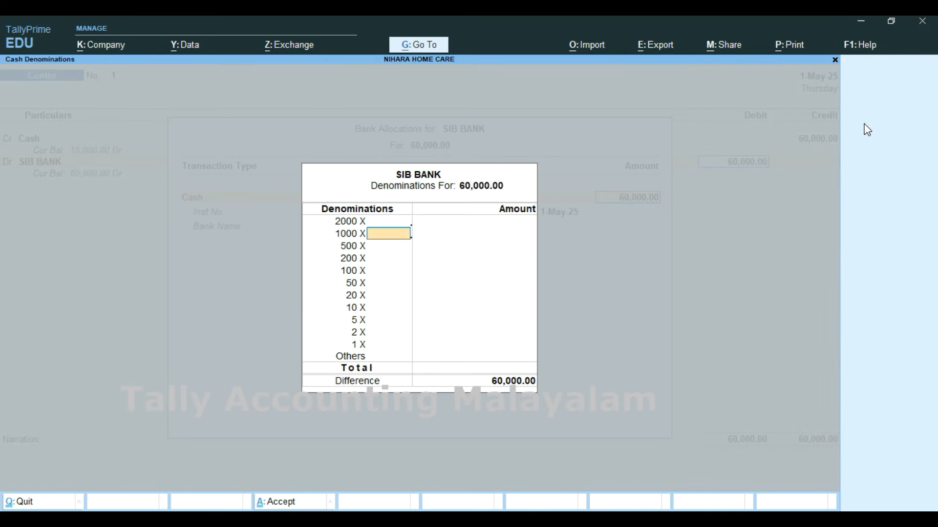
key(Return)
key(Return)
key(Return)
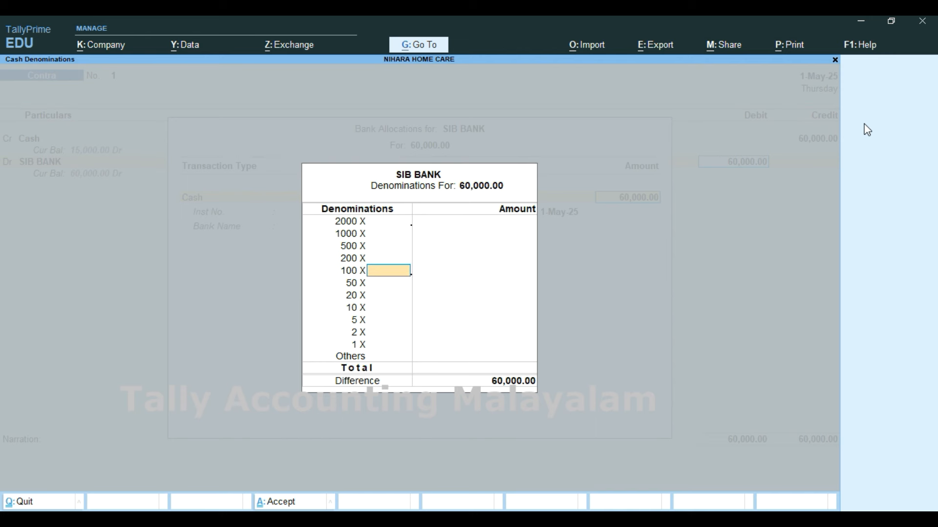
key(Return)
key(Return)
key(Return)
key(Return)
key(Return)
key(Return)
key(Return)
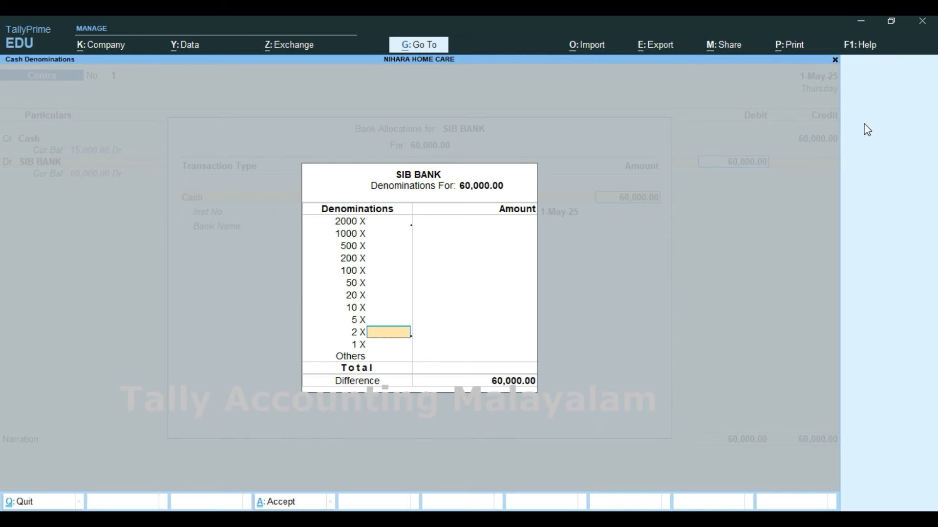
key(Return)
key(Return)
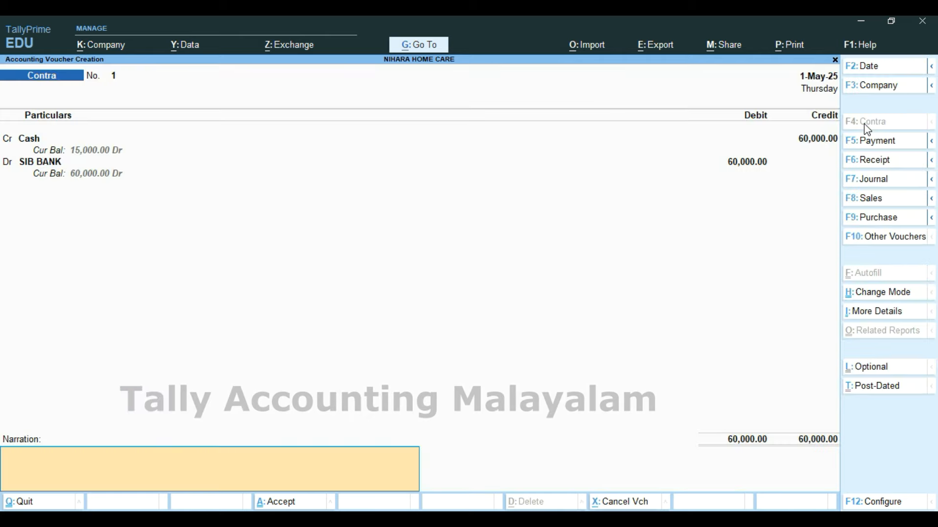
key(Return)
key(Return)
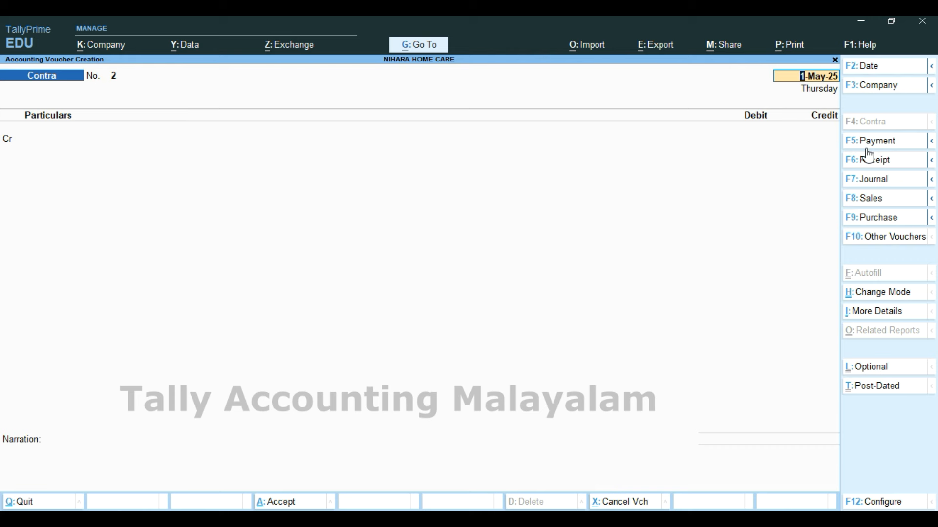
- Start a payment voucher and begin a new ledger named RENT DEPOSIT for its debit line
click(877, 143)
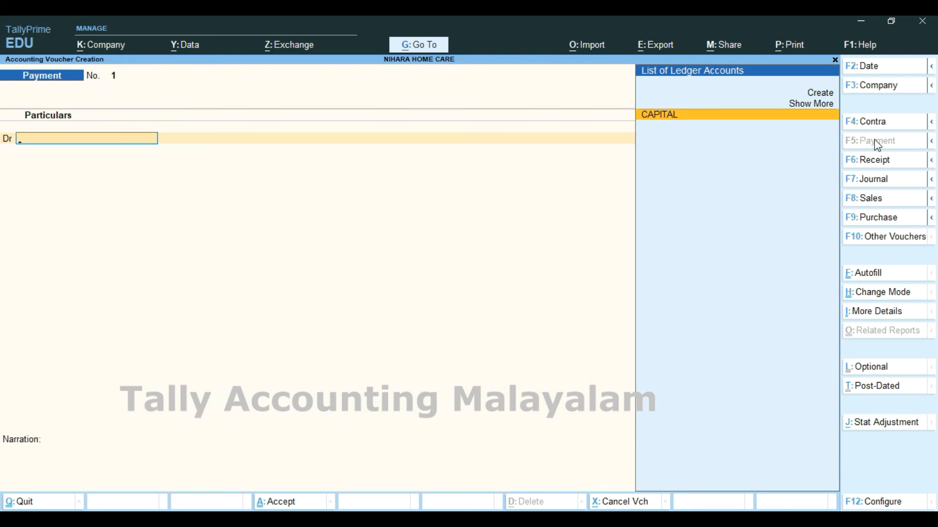
key(alt+c)
text(RE)
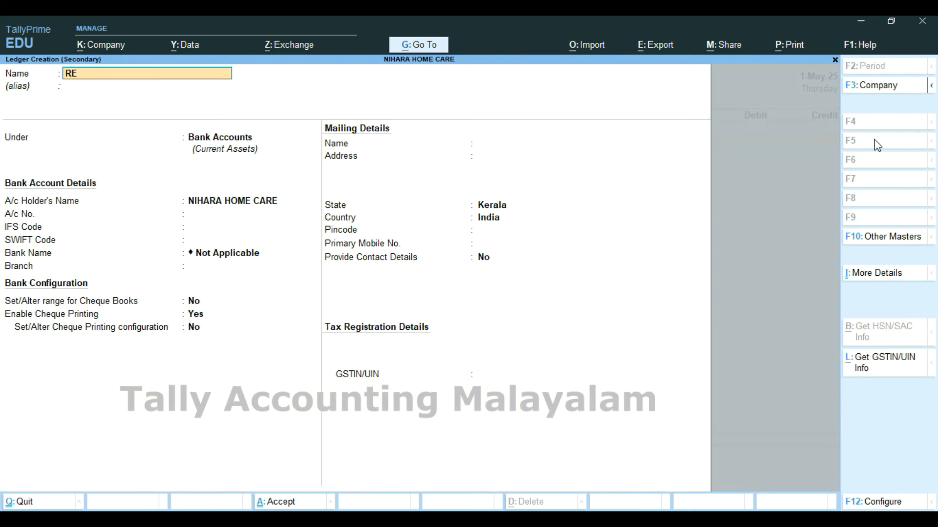
text(NT DEPOSIT)
key(Return)
key(Return)
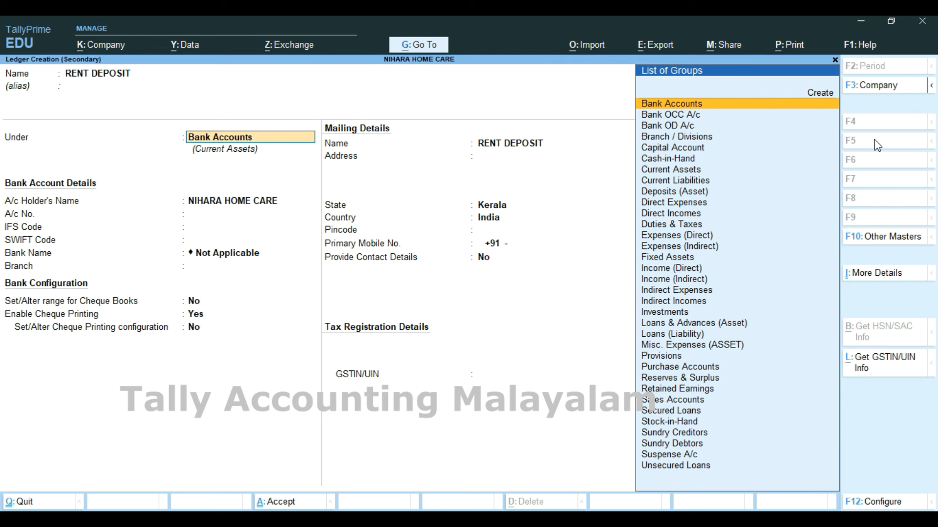
- Group the RENT DEPOSIT ledger under Deposits (Asset)
text(D)
key(Down)
key(Down)
key(Down)
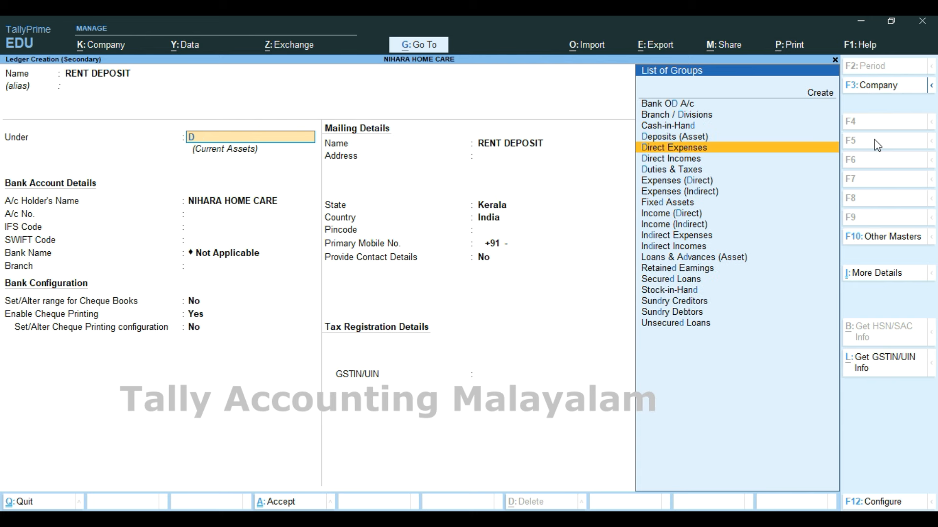
key(Up)
key(Up)
key(Up)
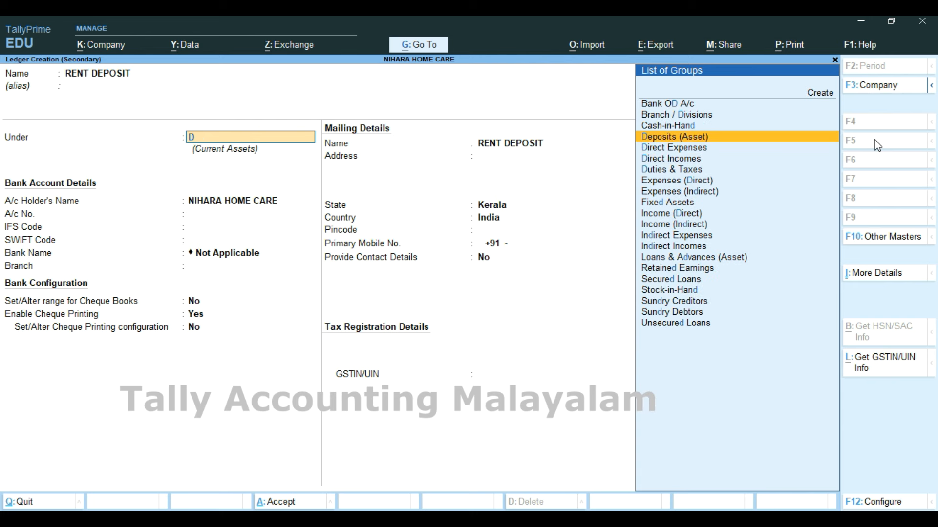
key(Return)
- Leave the RENT DEPOSIT ledger's inventory, mailing, banking and tax details at their defaults and save it
key(Return)
key(Return)
key(Return)
key(Return)
key(Return)
key(Return)
key(Return)
key(Return)
key(Return)
key(Return)
key(Return)
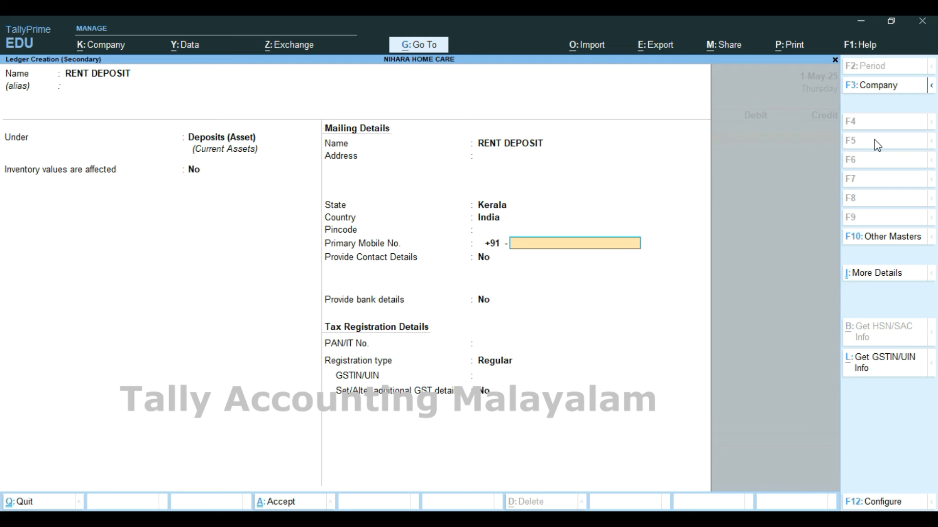
key(Return)
key(Return)
- Debit RENT DEPOSIT with 50,000 and credit the same amount to SIB BANK in the payment voucher
text(50000)
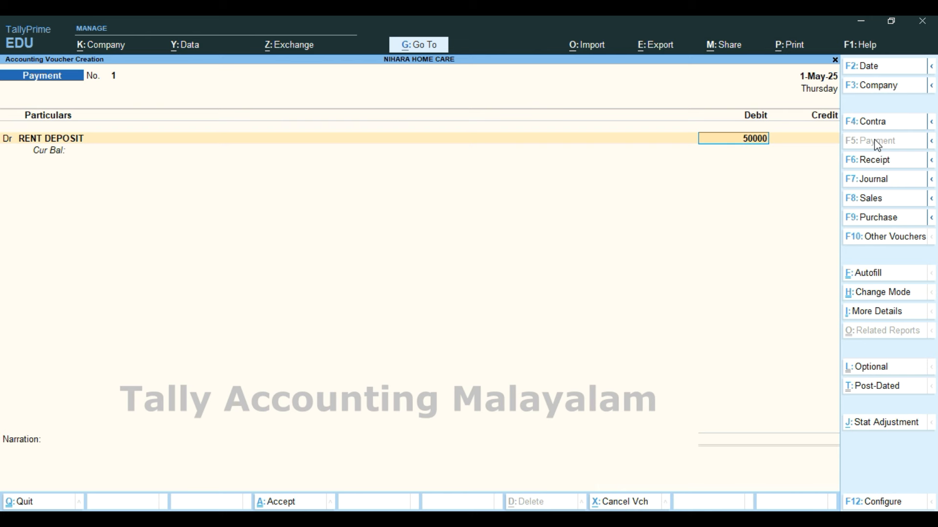
key(Return)
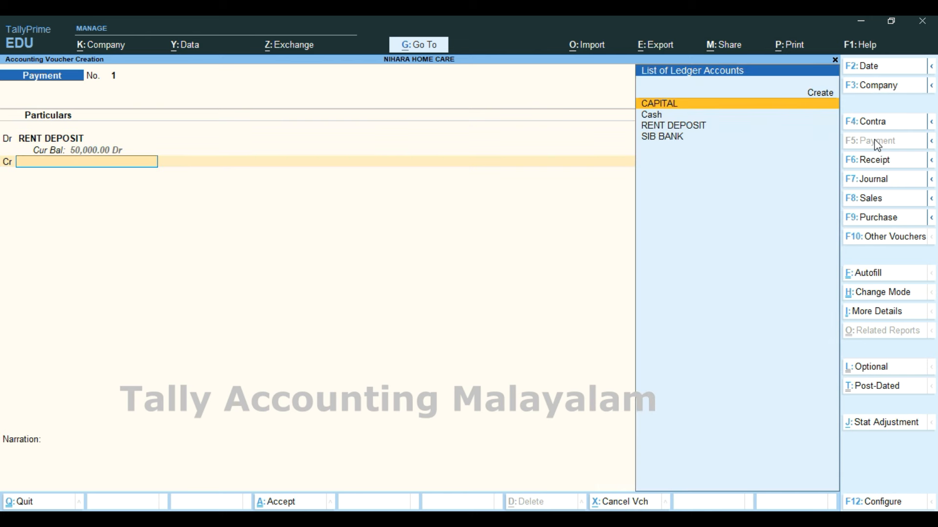
key(Down)
key(Down)
key(Down)
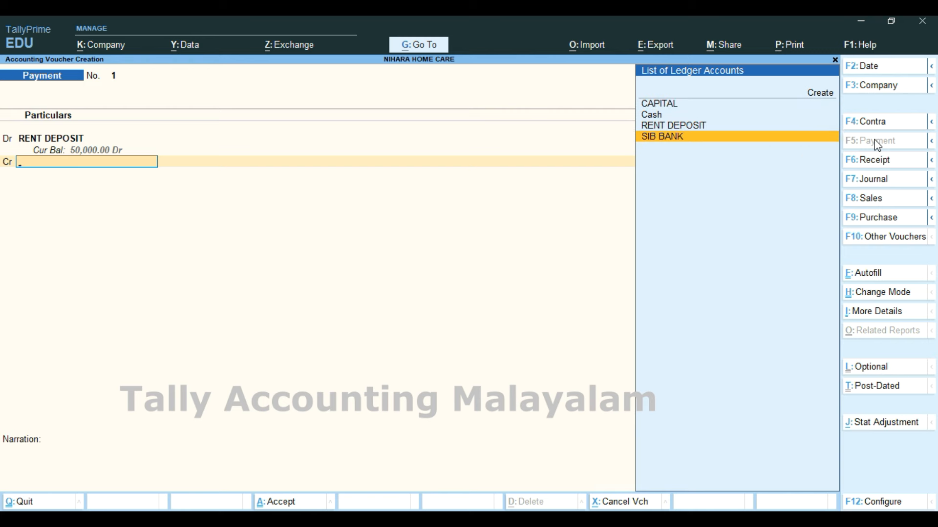
key(Return)
key(Return)
- Allocate the bank payment as a cheque dated 1-May-25 with range Not Applicable and no instrument number, and save the voucher without a narration
key(Return)
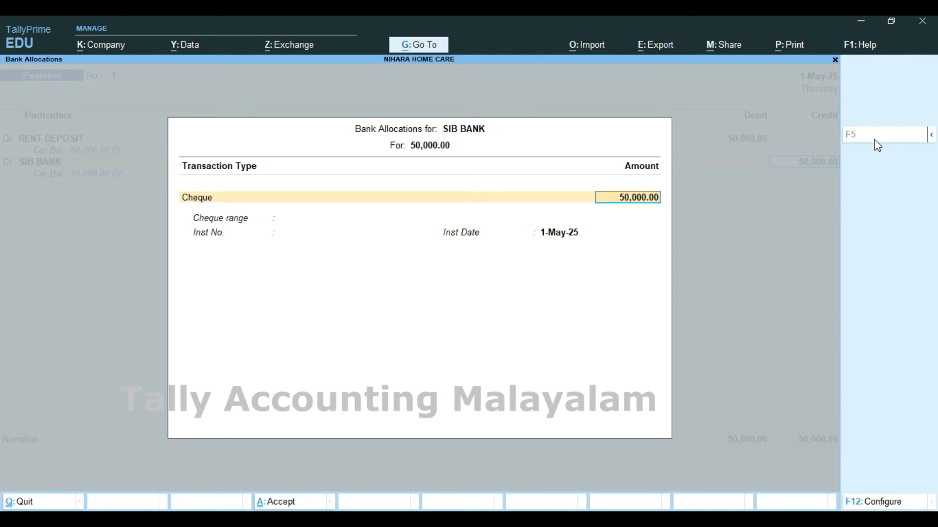
key(Return)
key(Return)
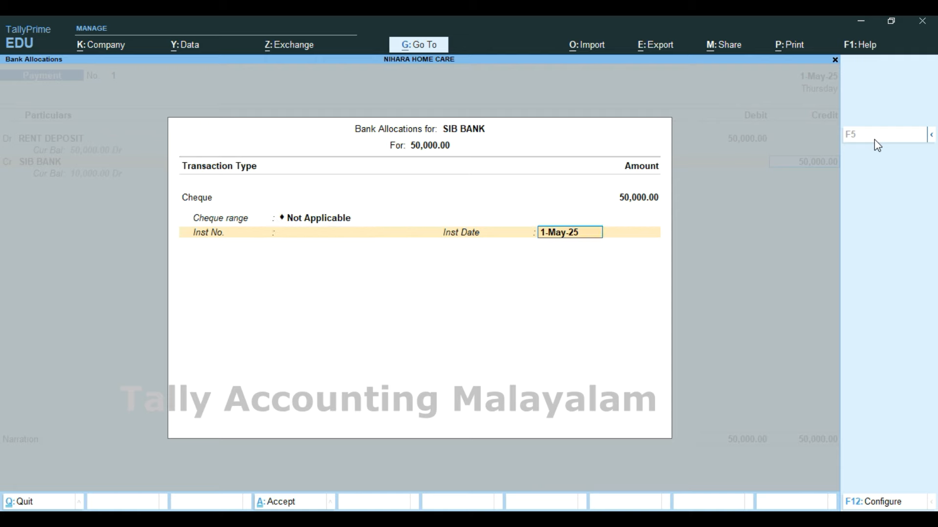
key(Return)
key(Return)
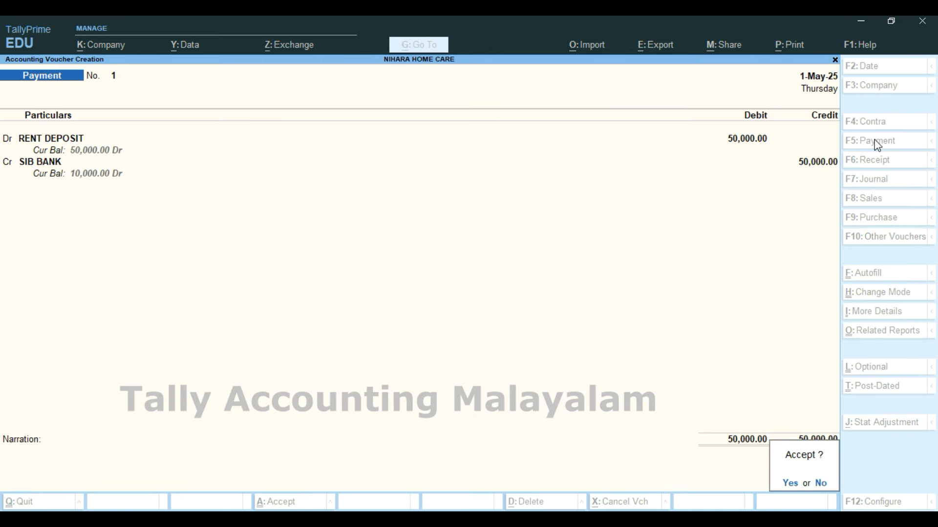
key(Return)
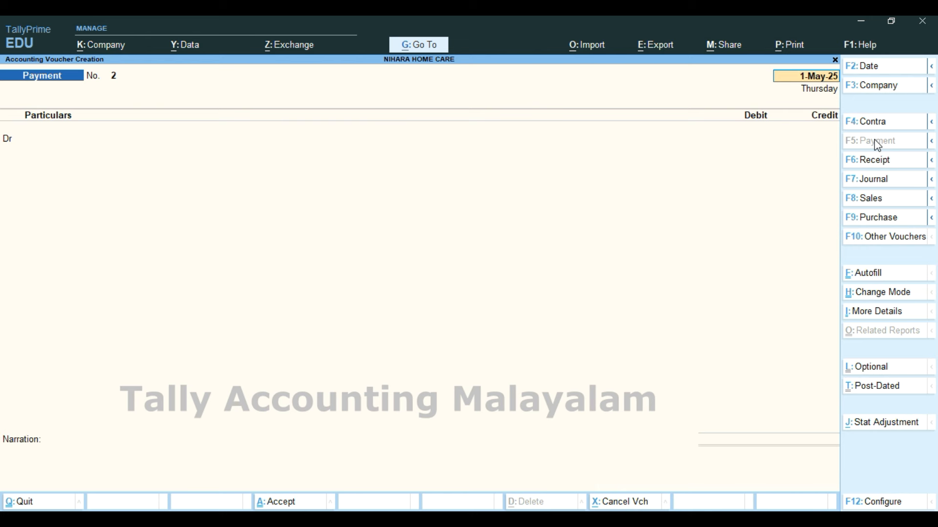
- Begin a new ledger named FURNITURE for the next payment voucher's debit line and group it under Fixed Assets
key(Return)
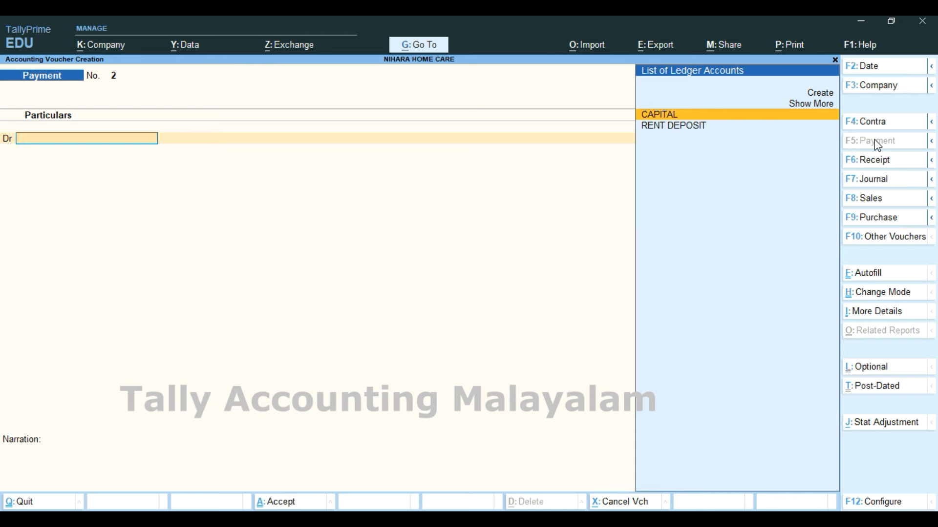
key(alt+c)
text(FURNITURE)
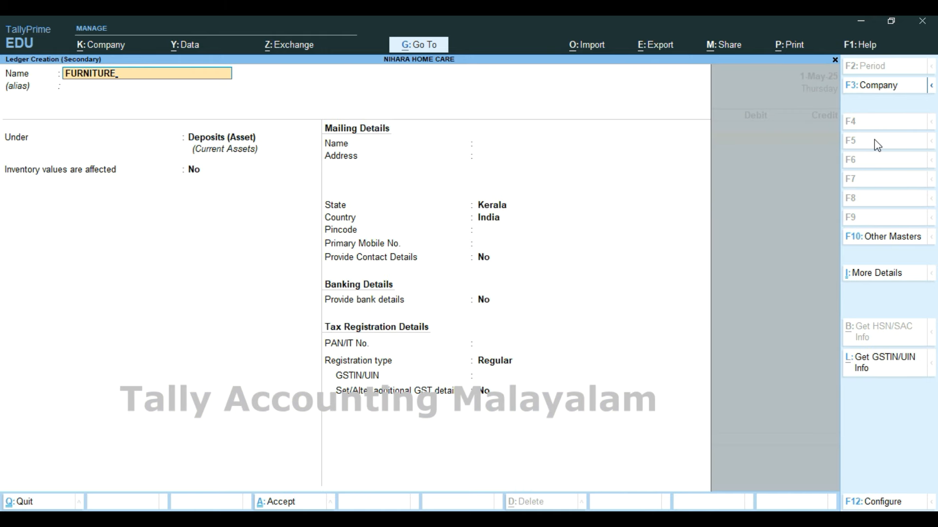
key(Return)
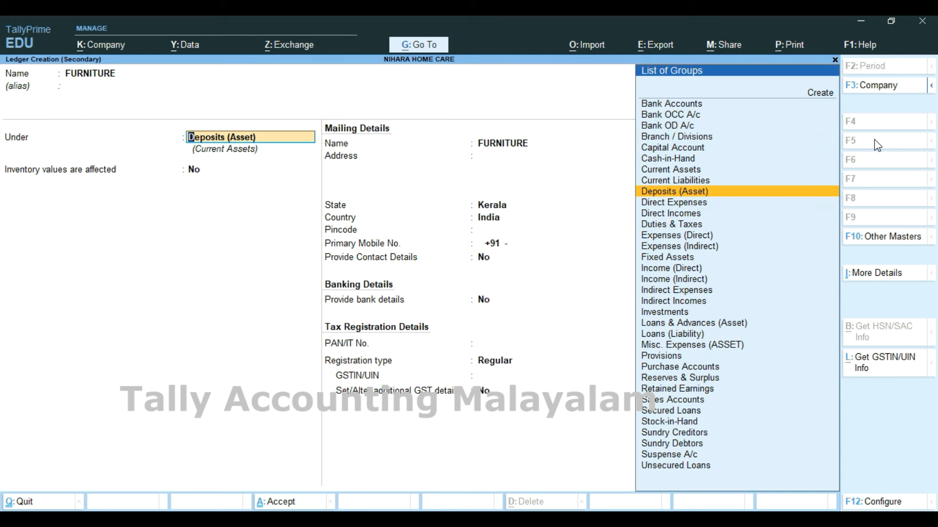
text(F)
key(Return)
- Leave the FURNITURE ledger's cost, GST, mailing and banking details at their defaults and save it
key(Return)
key(Return)
key(Return)
key(Return)
key(Return)
key(Return)
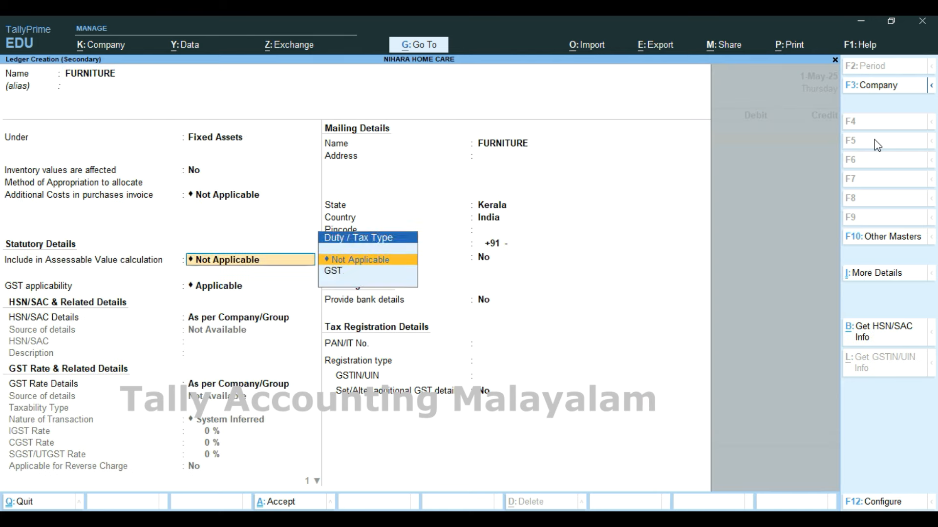
key(Return)
key(Return)
key(Return)
key(Return)
key(Return)
key(Return)
key(Return)
key(Return)
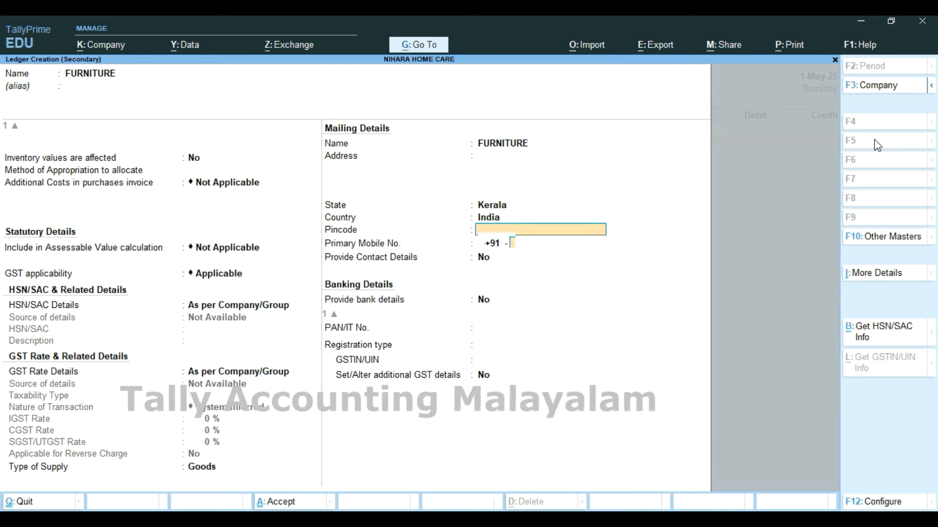
key(Return)
key(ctrl+a)
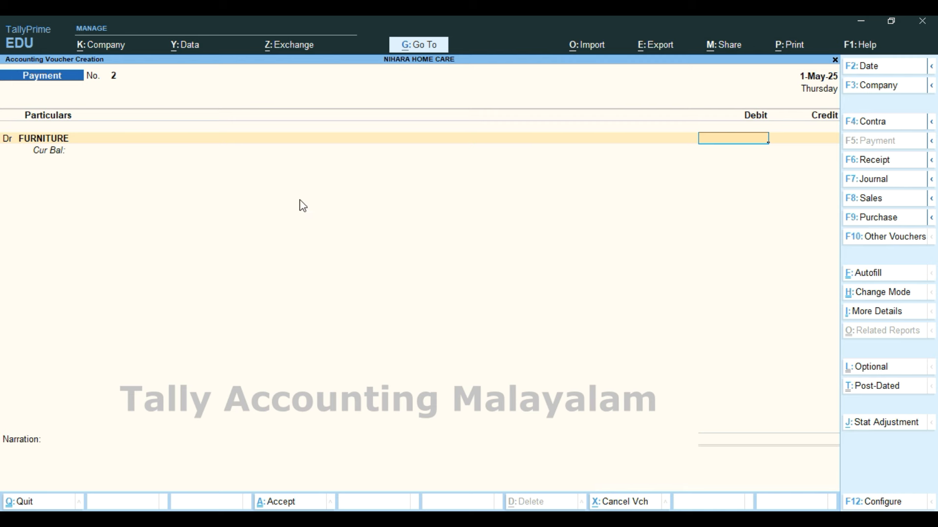
- Debit FURNITURE with 8,000, credit Cash, and save the payment voucher without a narration
text(8000)
key(Return)
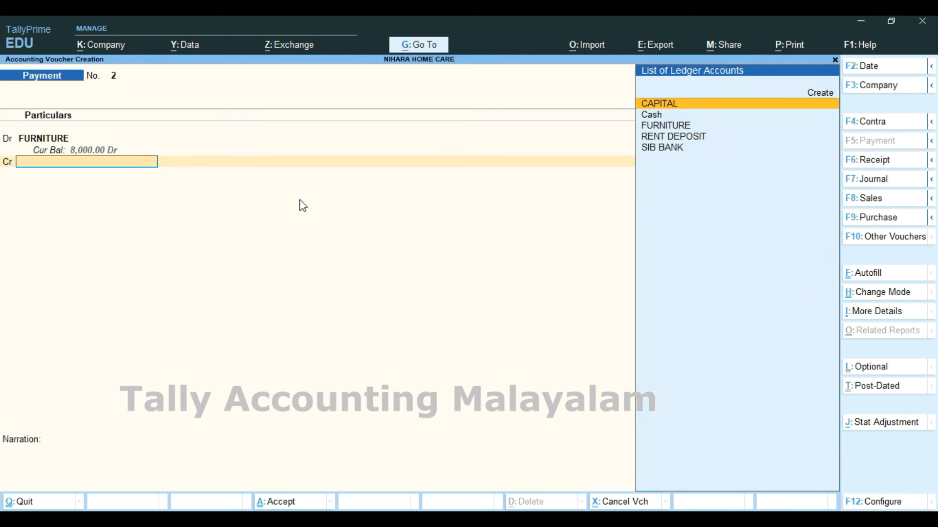
key(Down)
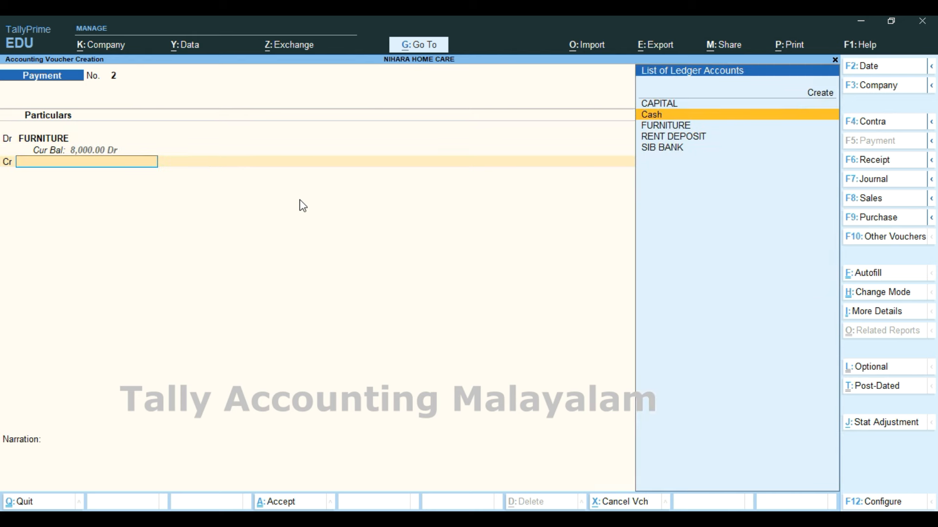
key(Return)
key(Return)
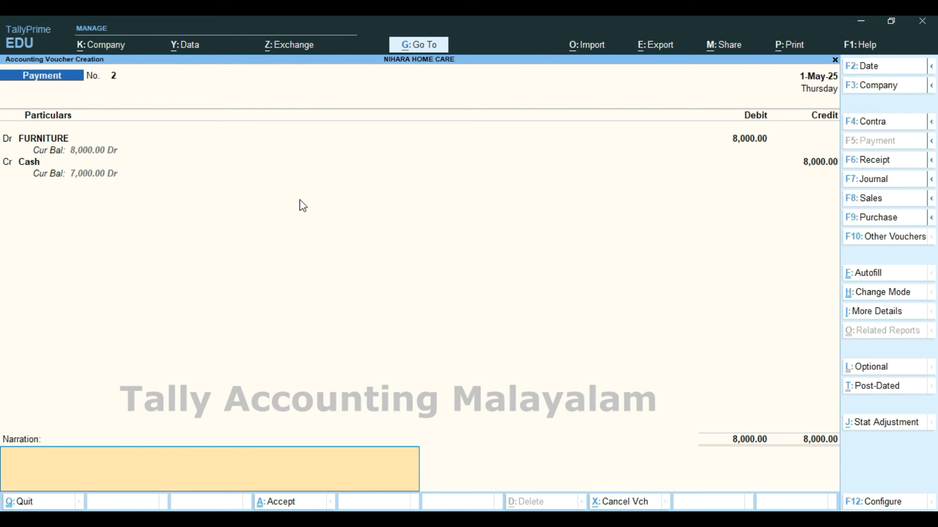
key(Return)
key(Return)
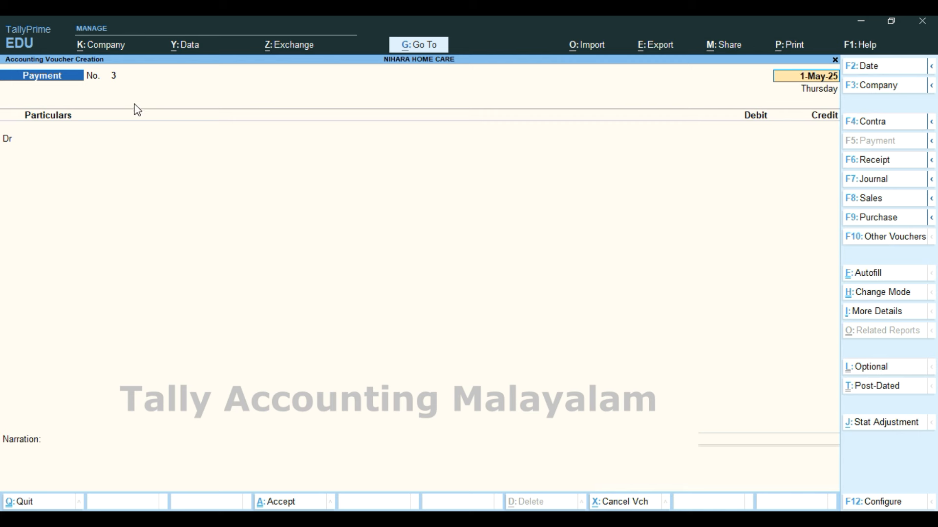
- Open the company's feature settings and, with Goods and Services Tax set to Yes, go into its GST details
click(105, 48)
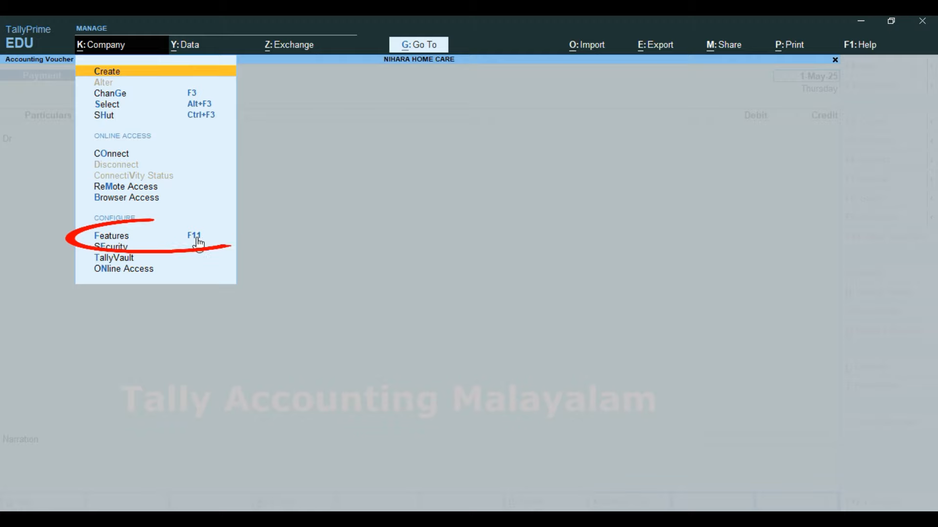
click(221, 236)
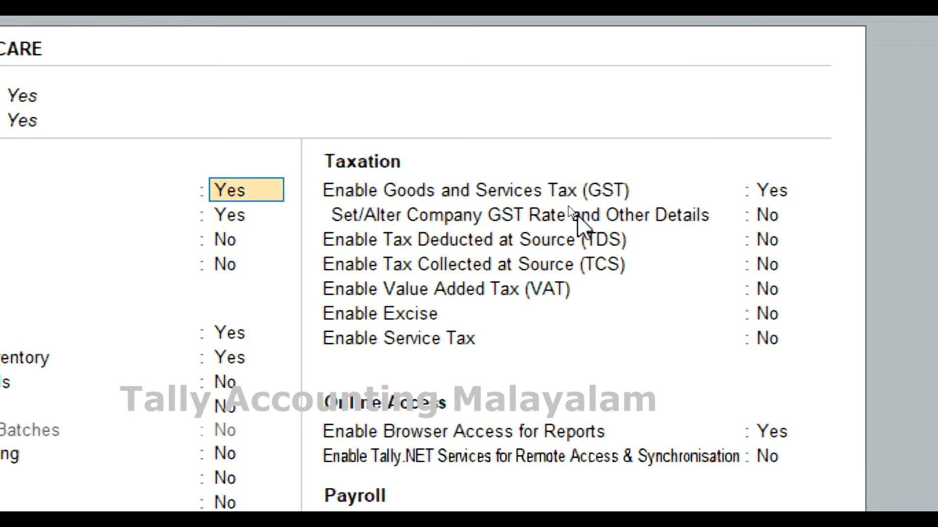
click(763, 195)
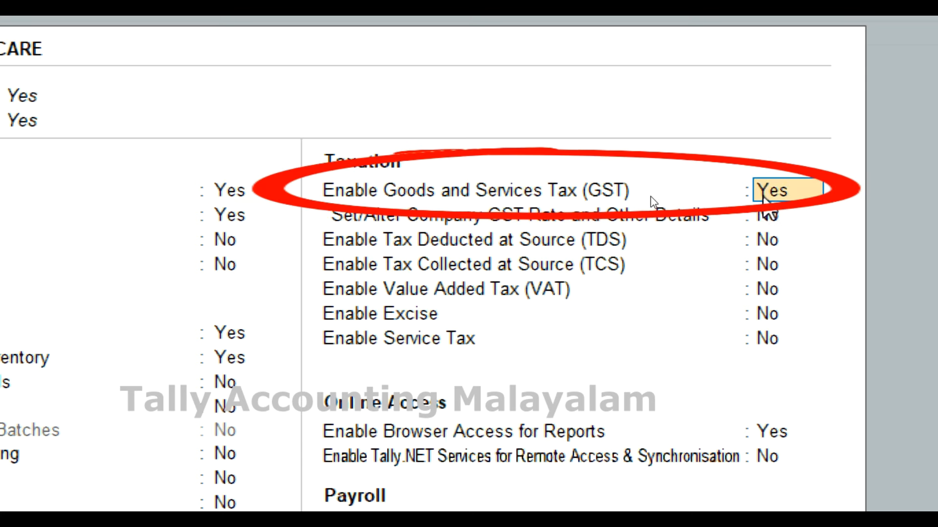
key(Return)
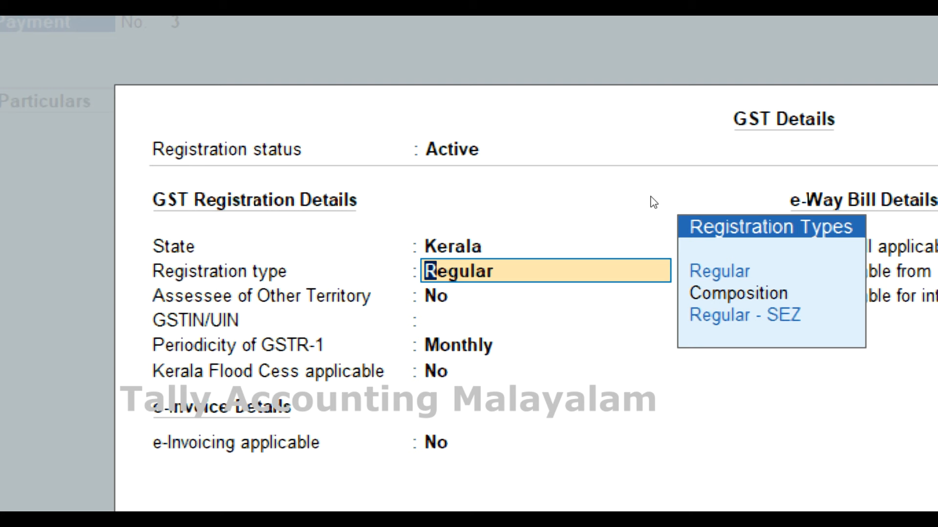
- Save the GST details as Regular registration with a blank GSTIN, monthly GSTR-1, no e-invoicing, and e-Way Bill applicable from 1-Apr-24
key(Return)
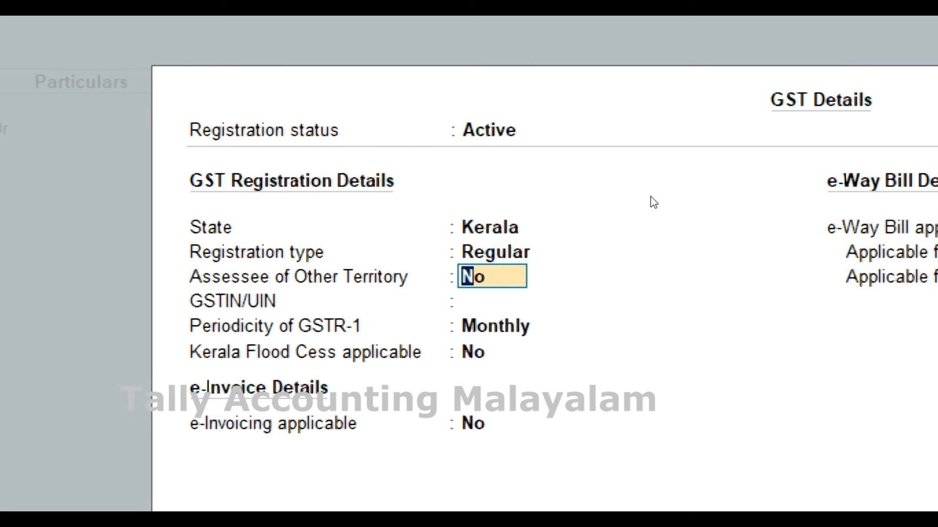
key(Return)
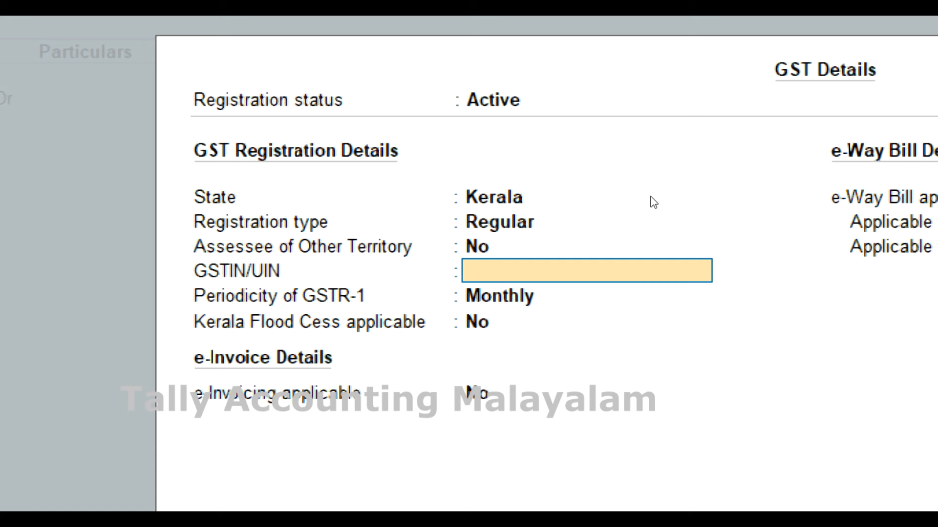
key(Return)
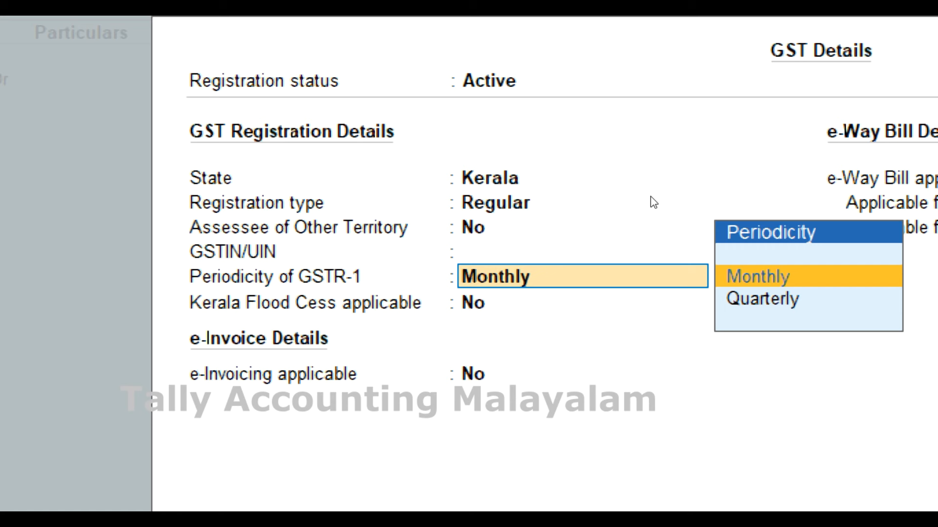
key(Return)
key(Return)
key(Return)
key(Return)
key(Return)
key(Return)
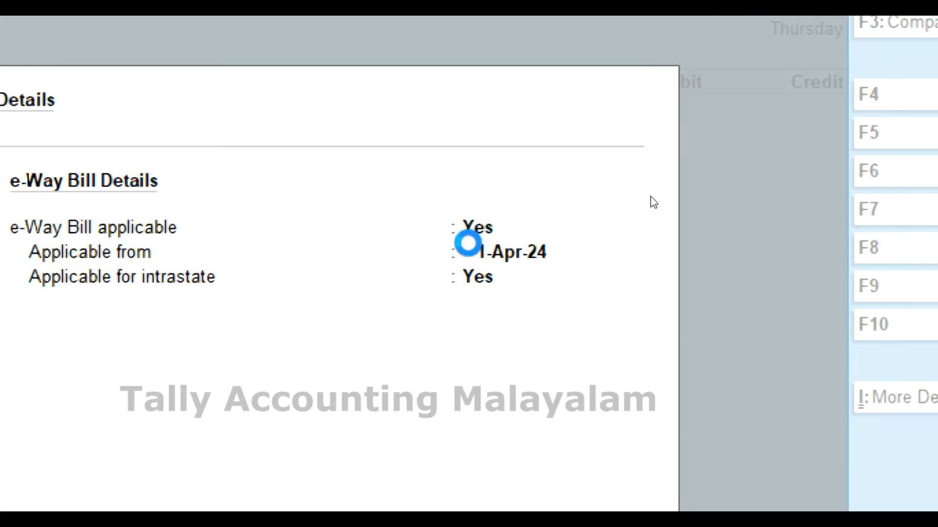
- Leave TDS, TCS, VAT, Excise, Service Tax and the remaining company features at their current settings and save them
key(Return)
key(Return)
key(Return)
key(Return)
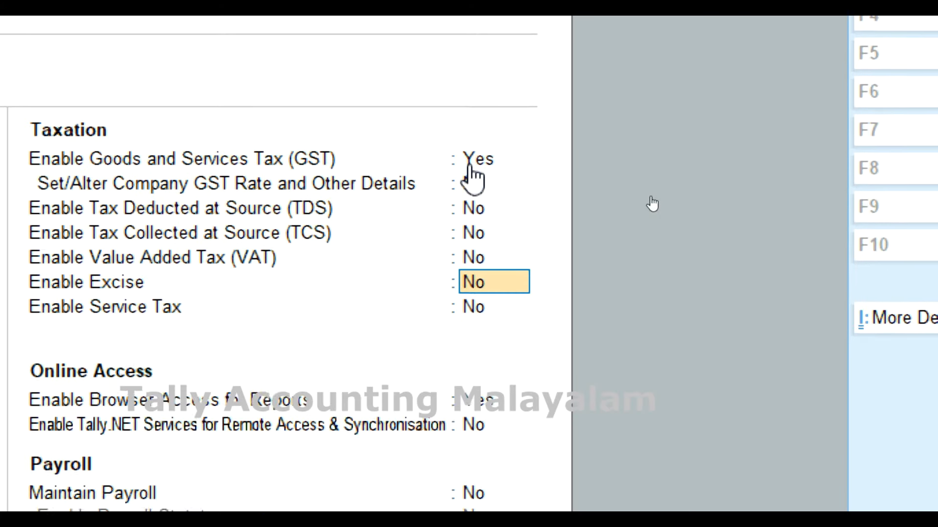
key(Return)
key(Return)
key(Return)
key(Return)
key(Return)
key(Return)
key(Return)
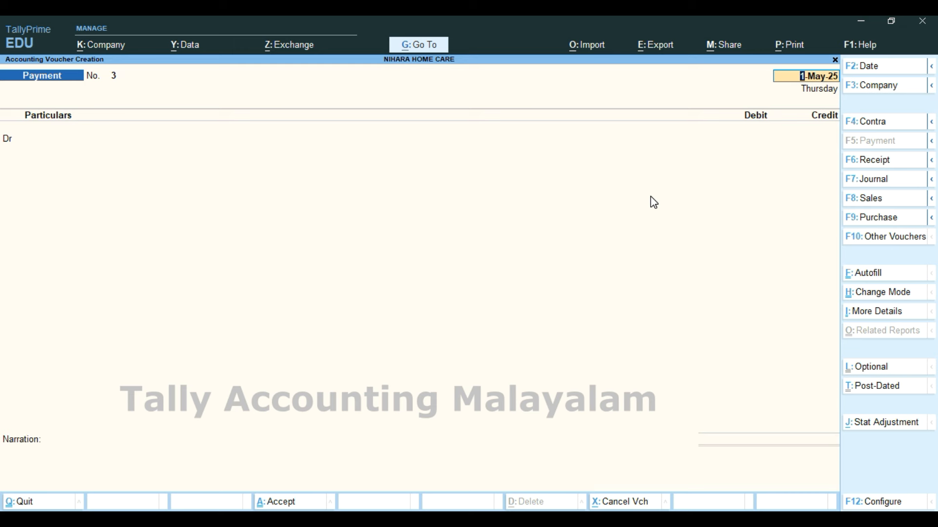
- Start a sales voucher and begin a new ledger for its party account, entering the customer's name
mouse_move(383, 520)
click(870, 208)
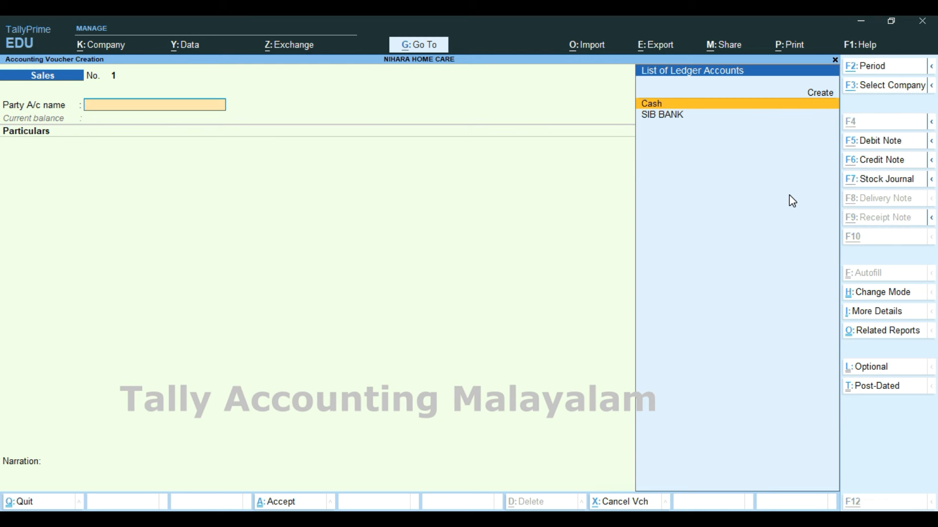
key(alt+c)
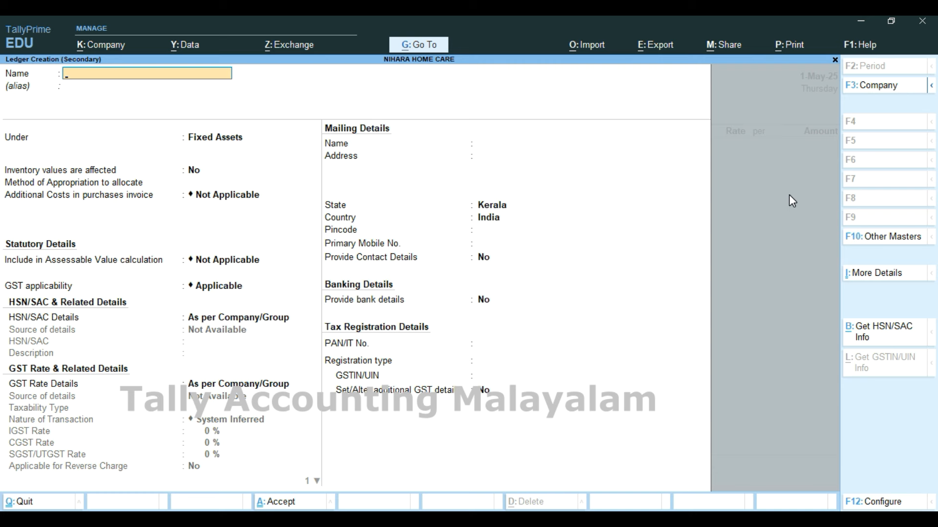
text(YADU)
key(Return)
key(Return)
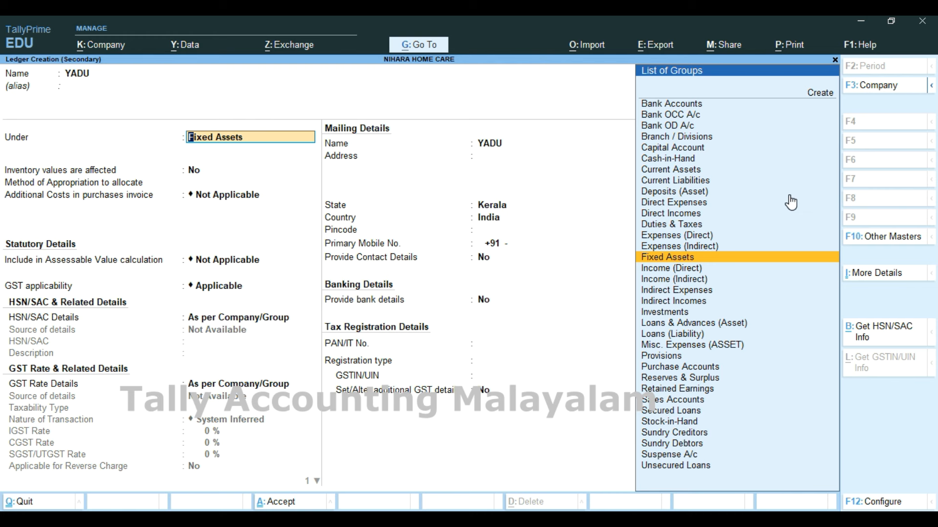
- Group the customer's ledger under Sundry Debtors
text(S)
key(Down)
key(Down)
key(Down)
key(Return)
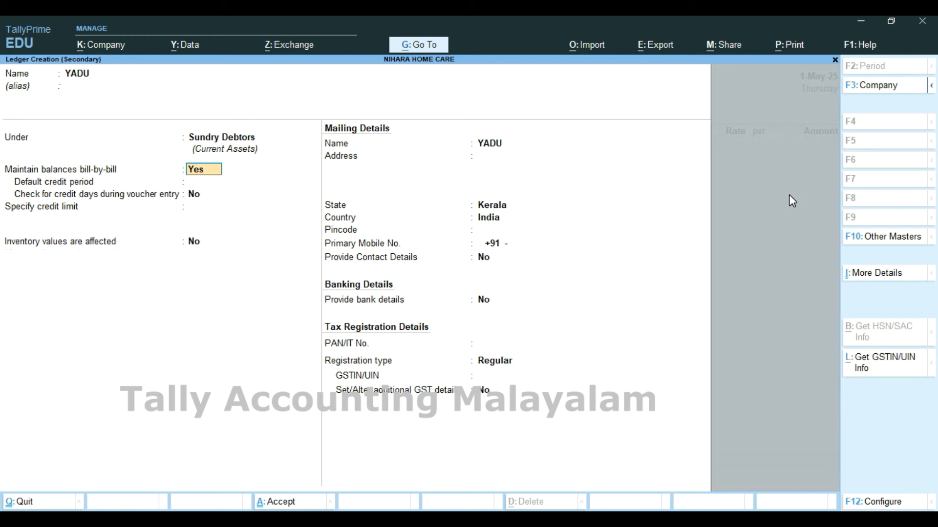
- Finish the customer's ledger with bill-by-bill balances on, no credit limit, state Kerala, Regular registration and a blank GSTIN, and save it
key(Return)
key(Return)
key(Return)
key(Return)
key(Return)
key(Return)
key(Return)
key(Return)
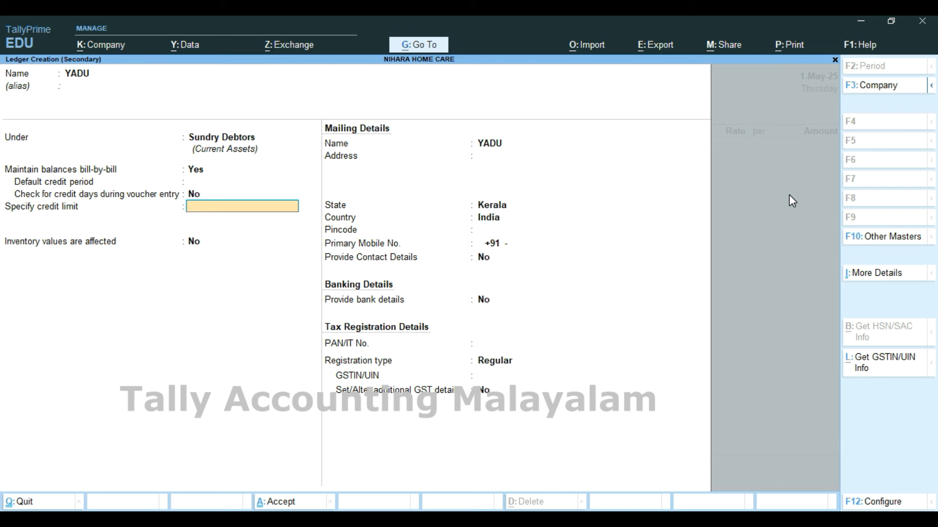
key(Return)
key(Return)
key(Return)
key(Return)
key(Return)
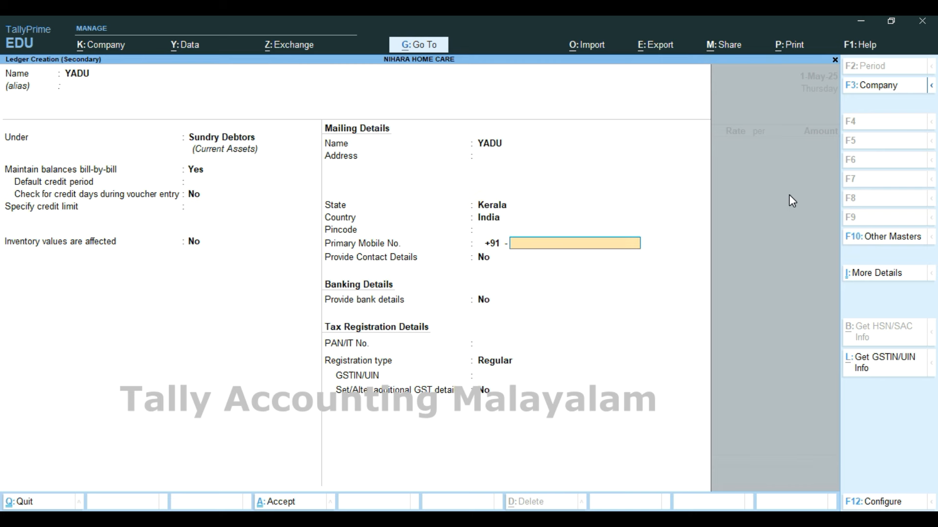
key(Return)
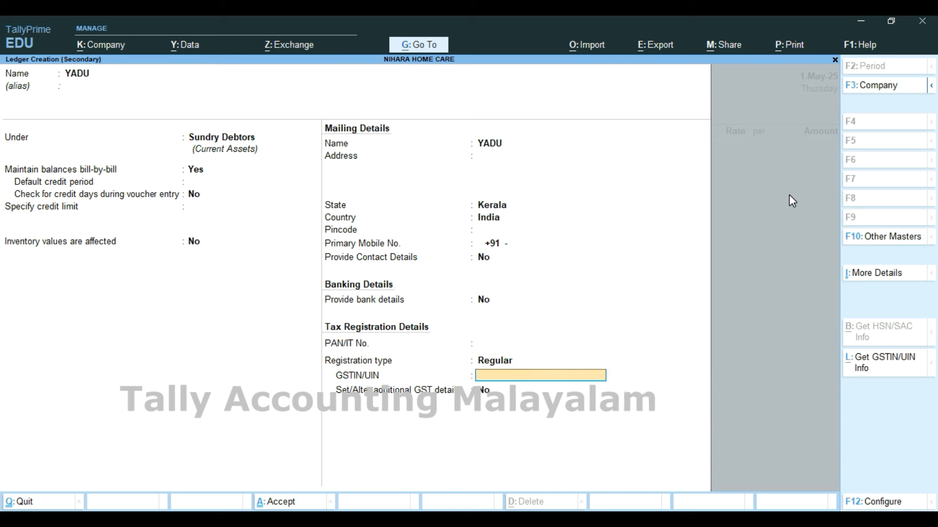
key(Return)
key(Return)
key(Return)
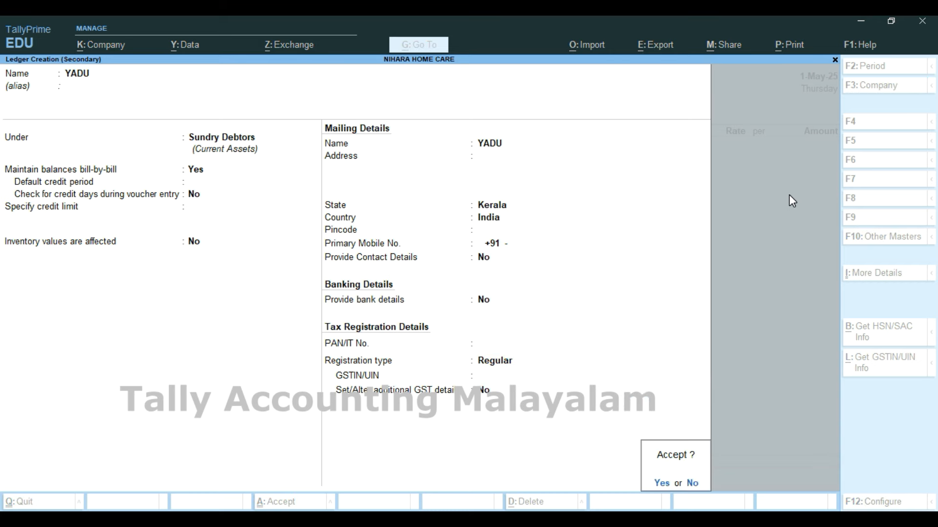
key(Return)
- Leave the sales voucher's dispatch, order and export details blank
key(Return)
key(Return)
key(Return)
key(Return)
key(Return)
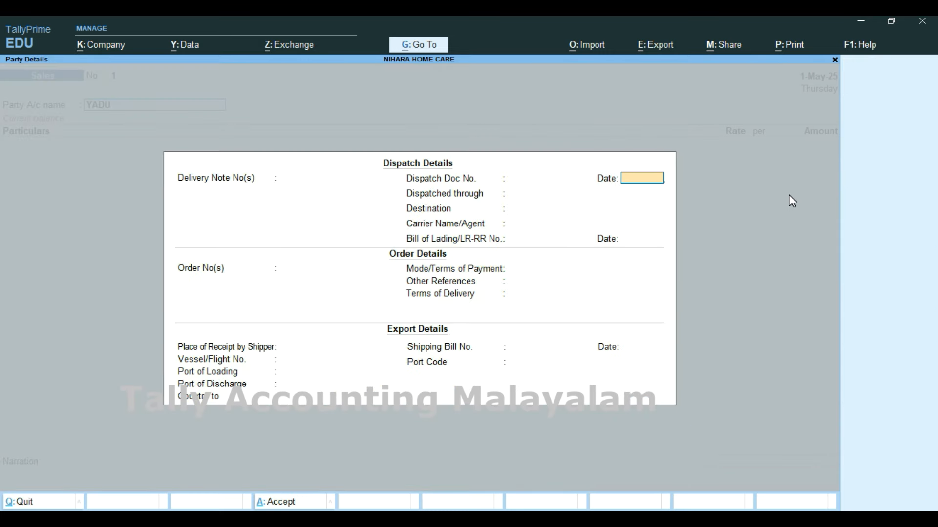
key(Return)
key(Return)
key(Return)
key(Return)
key(Return)
key(Return)
key(Return)
key(Return)
key(Return)
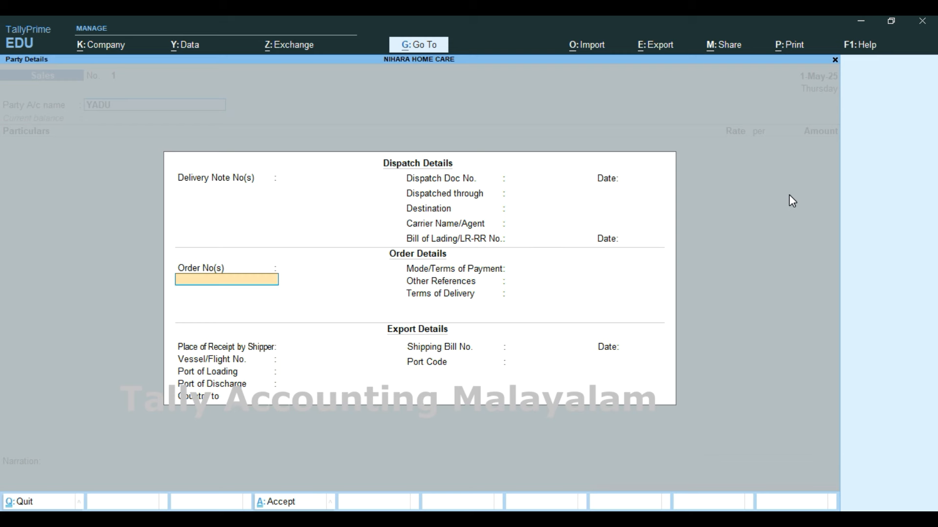
key(Return)
key(Return)
key(Return)
key(Return)
key(Return)
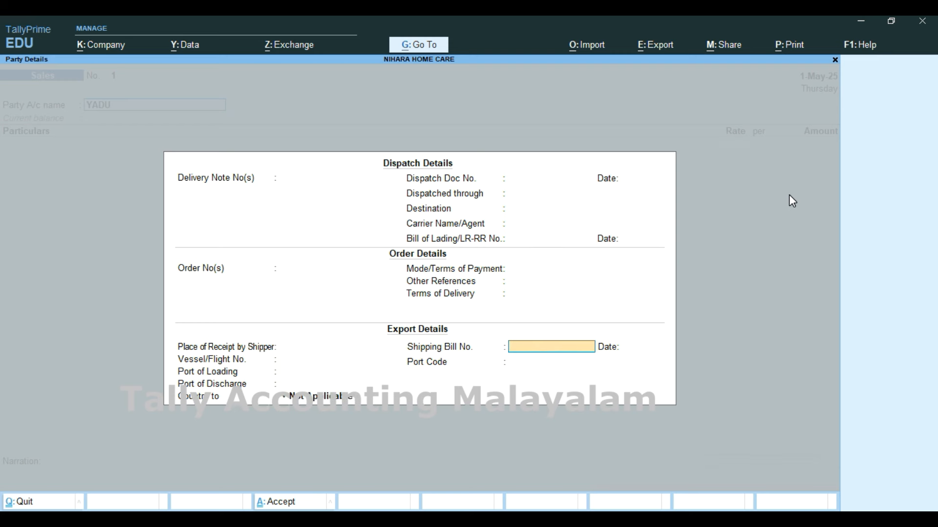
key(Return)
key(Return)
key(Return)
- Accept the buyer's party details with Regular GST registration, a blank GSTIN and Kerala as the place of supply
key(Return)
key(Return)
key(Return)
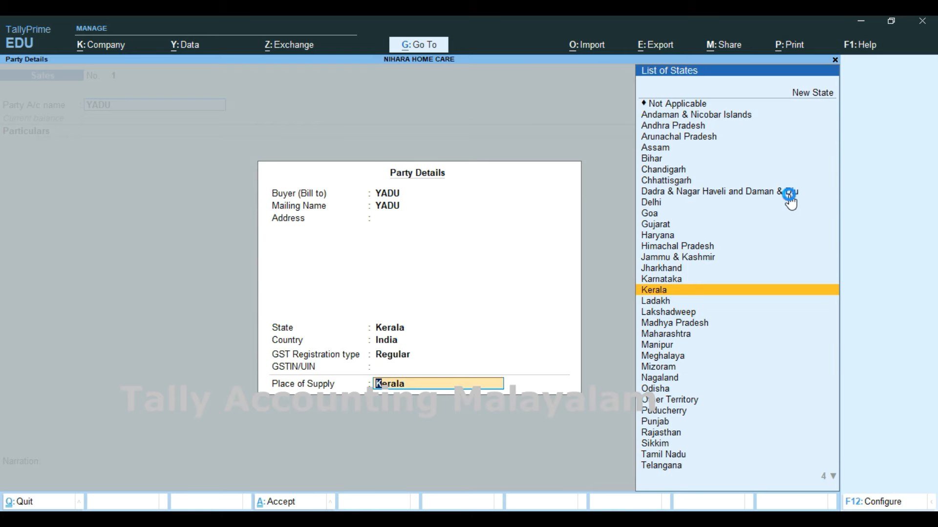
key(Return)
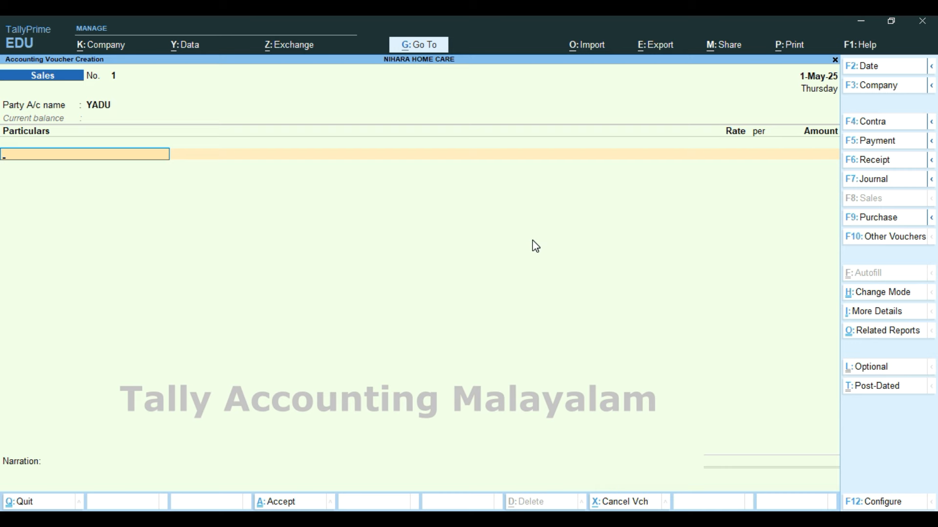
- Create a ledger named MANPOWER SERVICE under Direct Incomes, with inventory values not affected and the ledger type Not Applicable
key(alt+c)
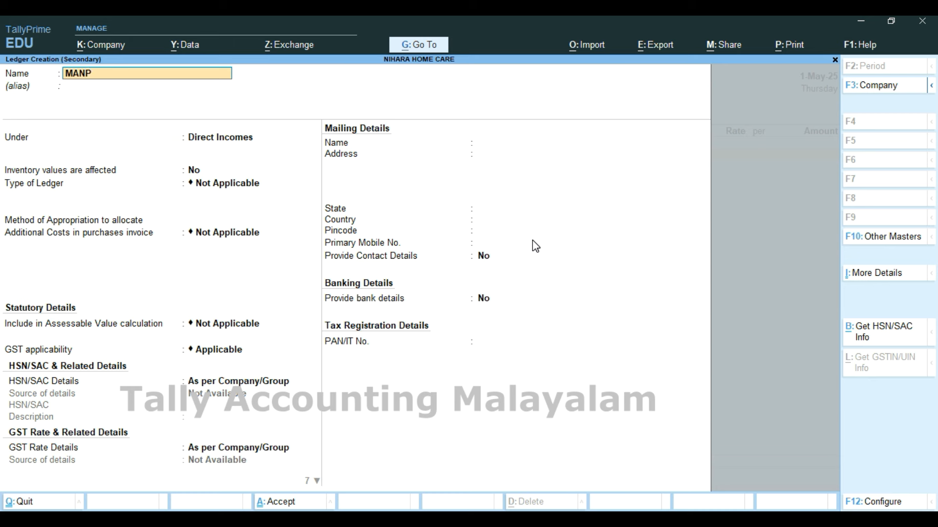
text(WER SERVICE)
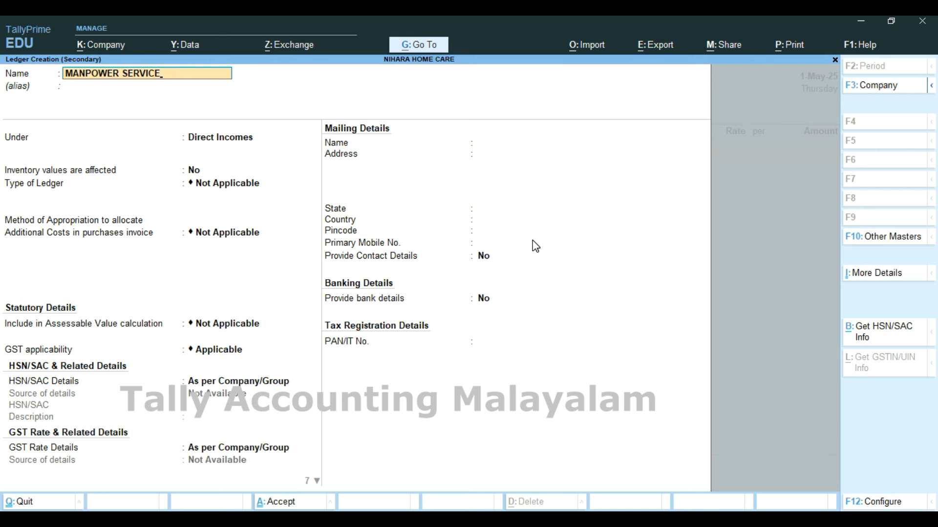
key(Return)
key(Return)
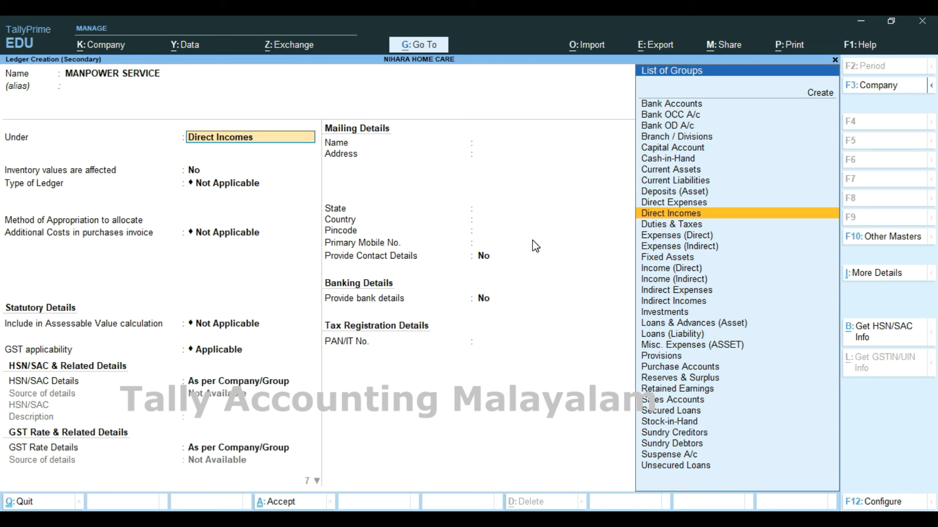
key(Return)
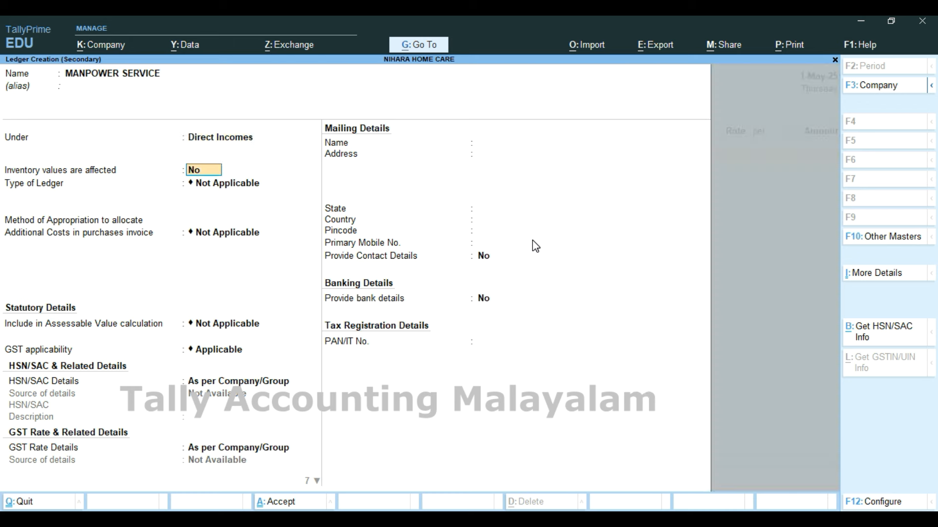
key(Return)
key(Return)
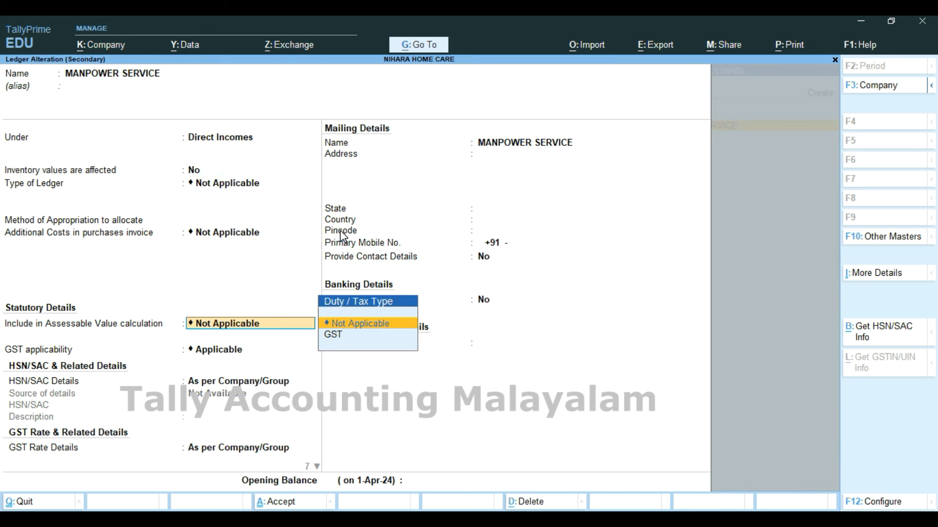
- Keep GST applicable for the MANPOWER SERVICE ledger and specify its HSN/SAC as 12345 with a blank description
key(Return)
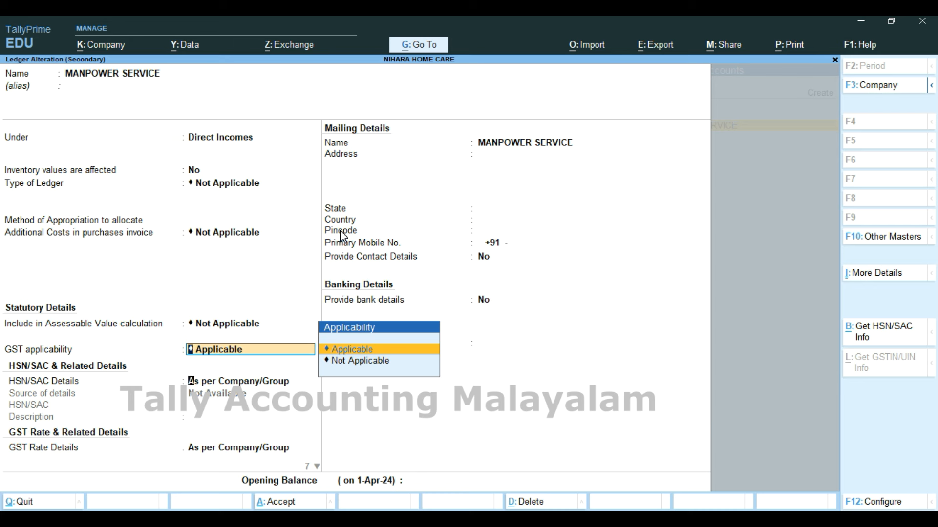
key(Return)
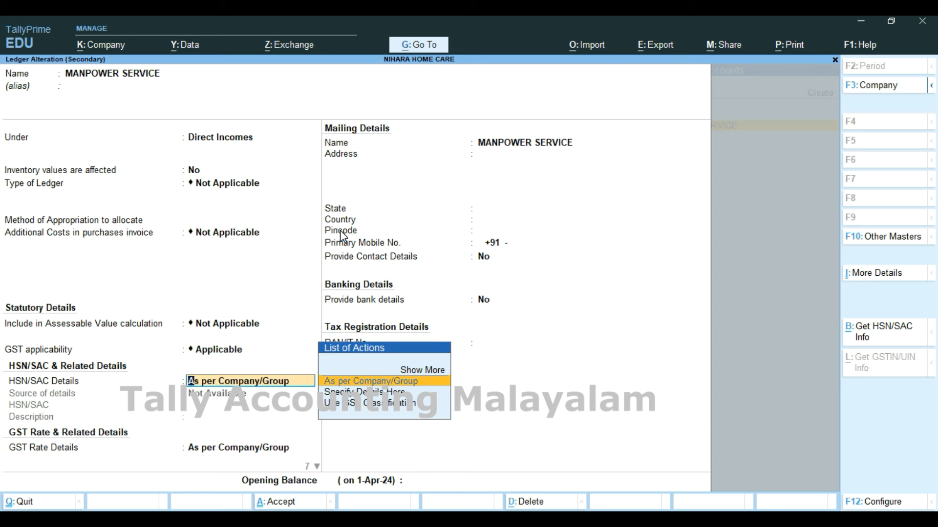
key(Down)
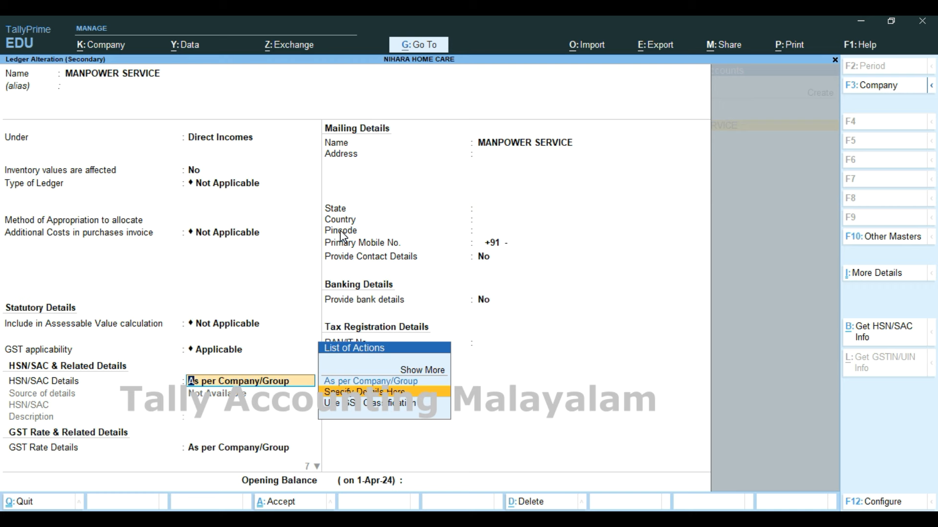
key(Return)
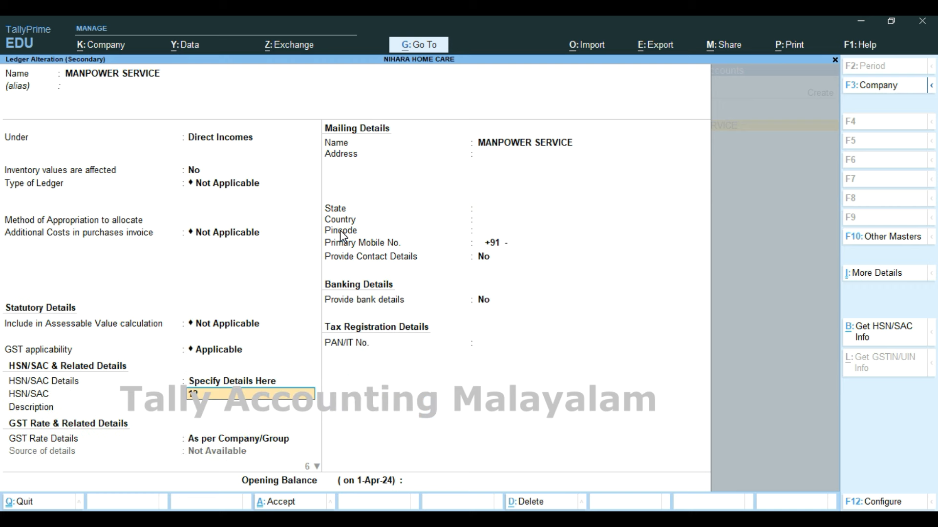
key(Return)
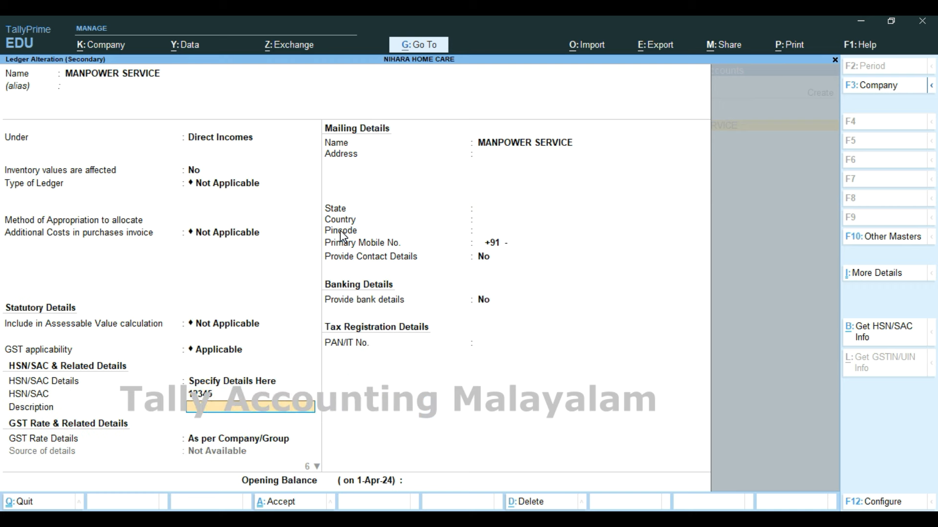
key(Return)
- Specify the ledger's GST rate details as Taxable, Local Sales - Taxable, with IGST 18%, CGST 9% and SGST/UTGST 9%
key(Return)
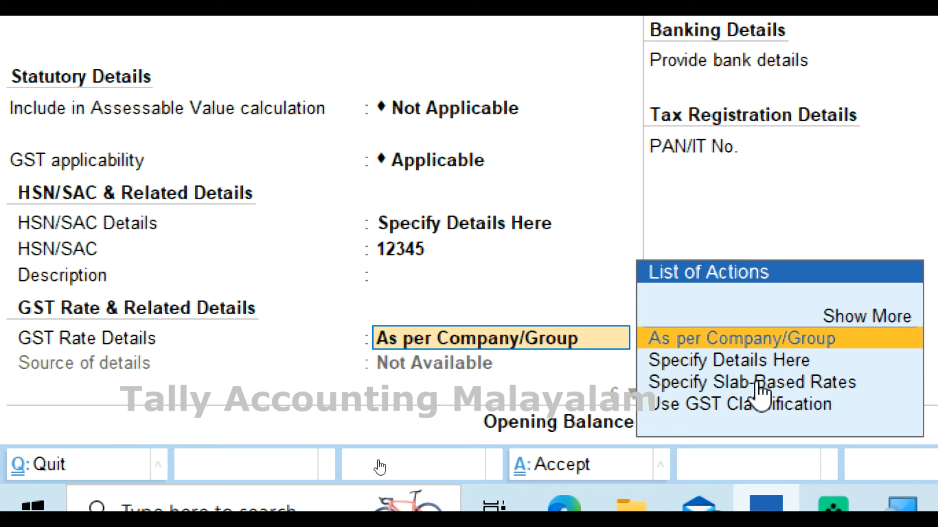
key(Down)
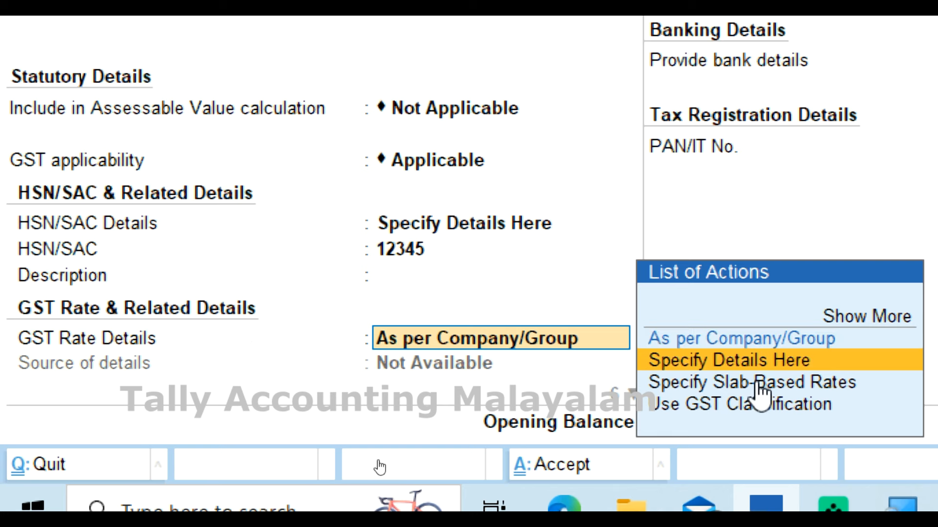
key(Return)
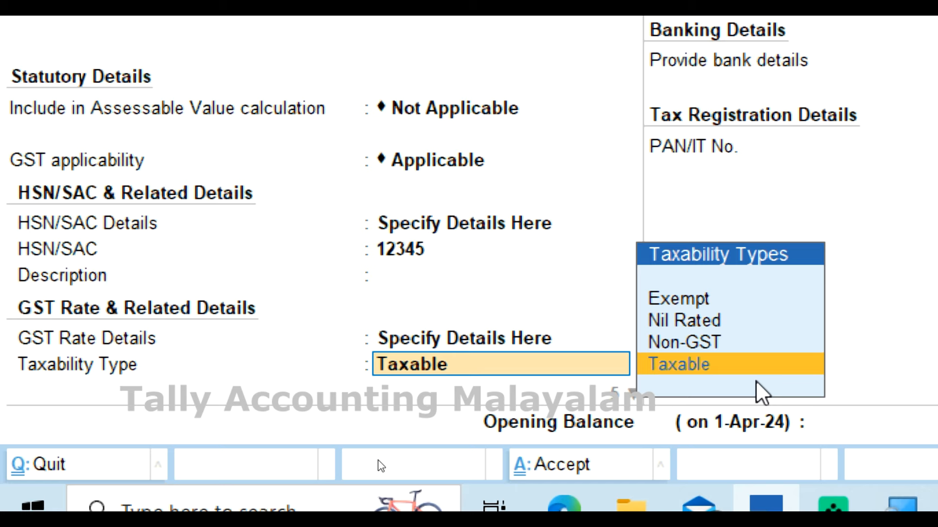
key(Return)
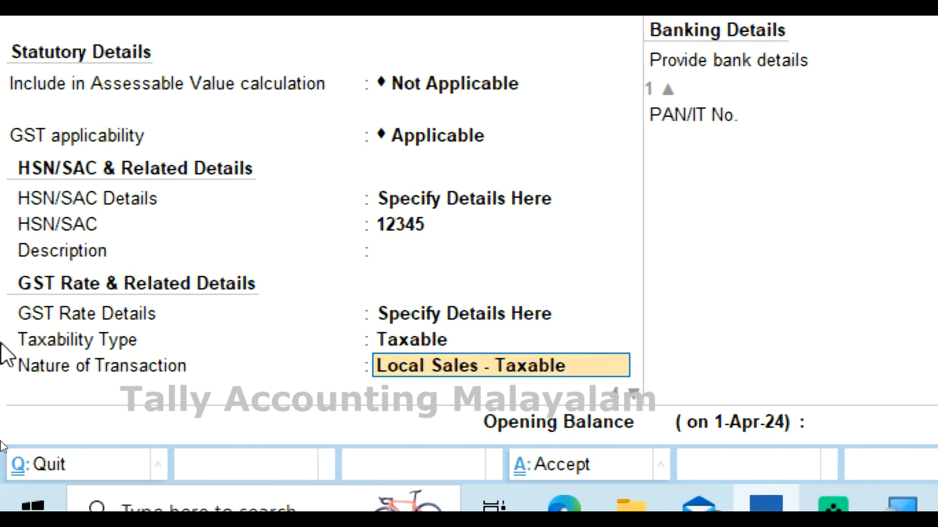
key(Return)
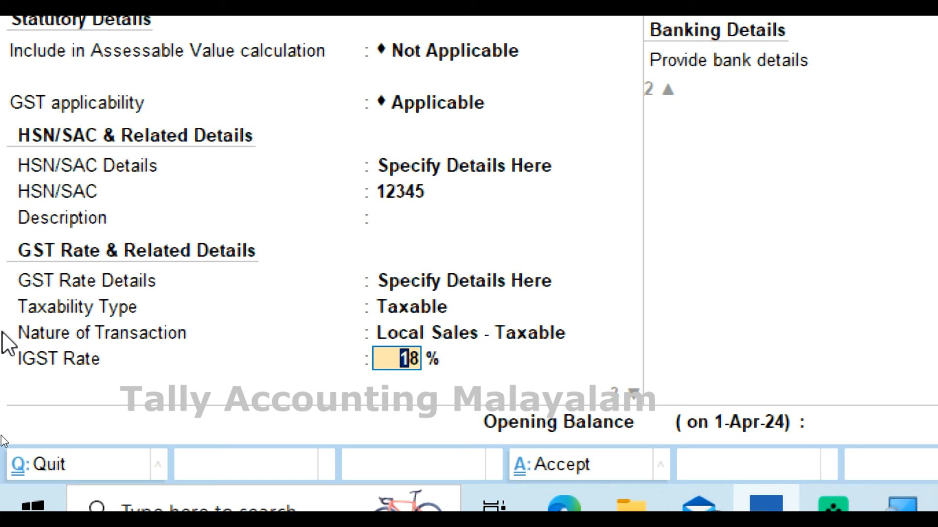
key(Return)
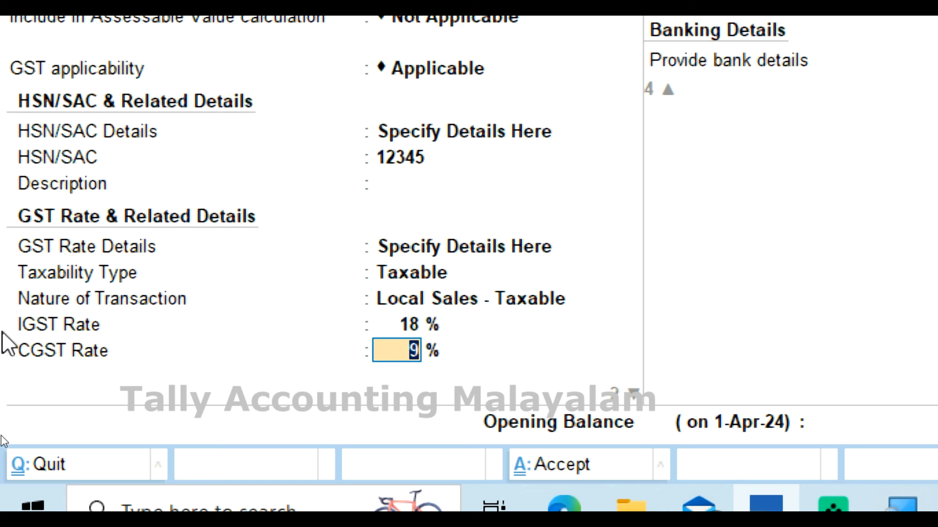
key(Return)
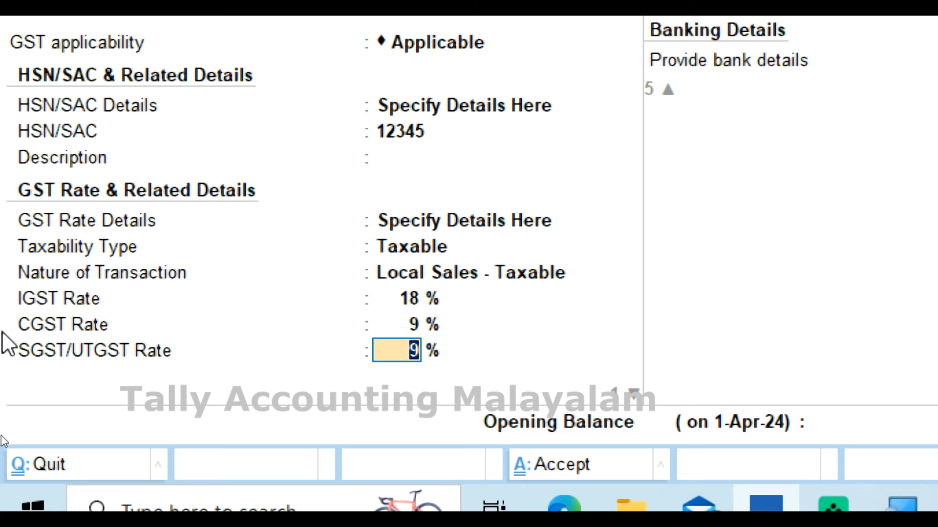
key(Return)
key(Return)
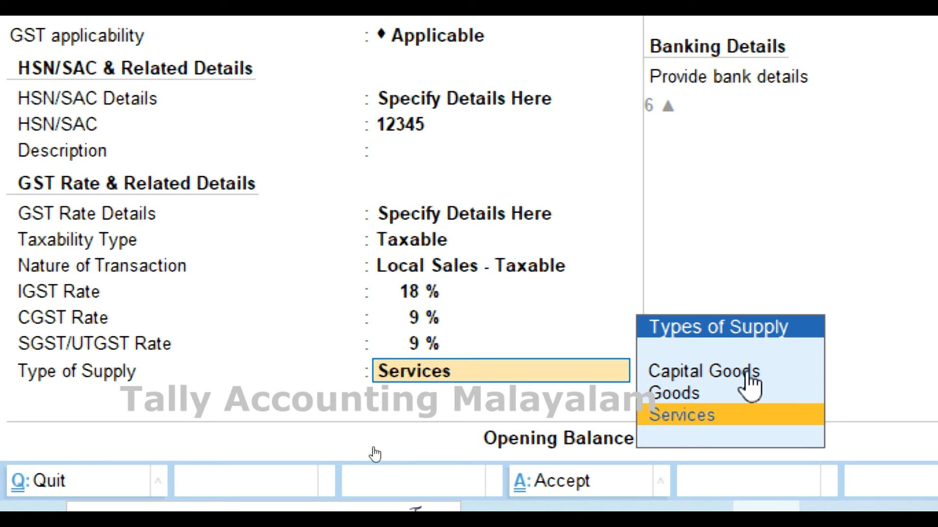
- Set the type of supply to Services, leave contact and bank details off, and save the MANPOWER SERVICE ledger
key(Return)
key(Return)
key(Return)
key(Return)
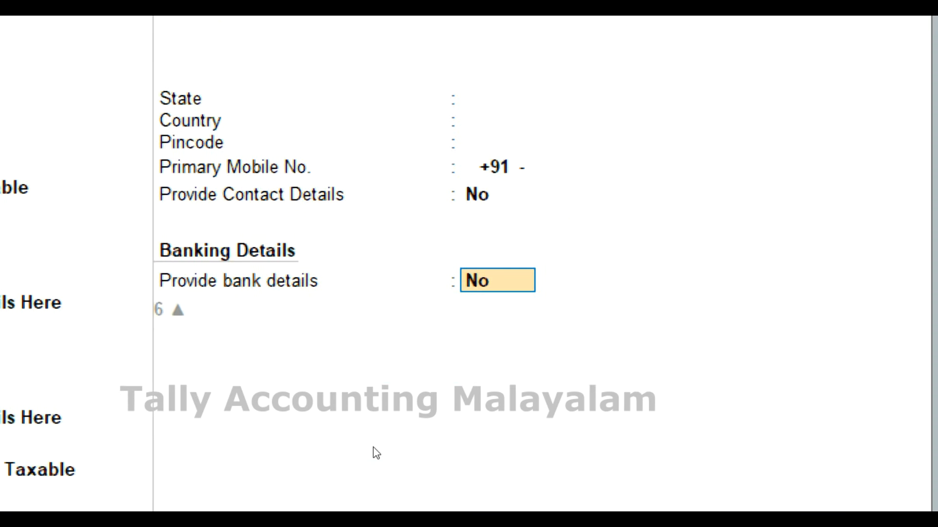
key(Return)
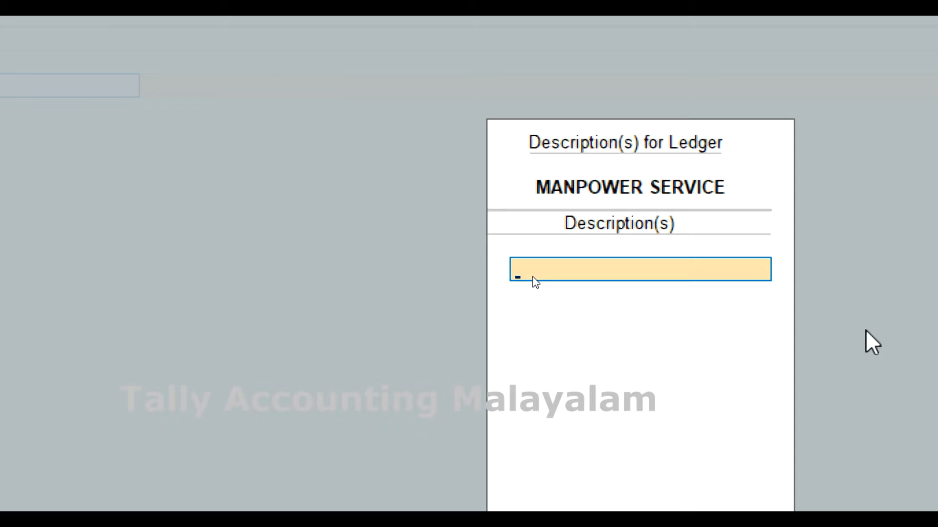
key(Return)
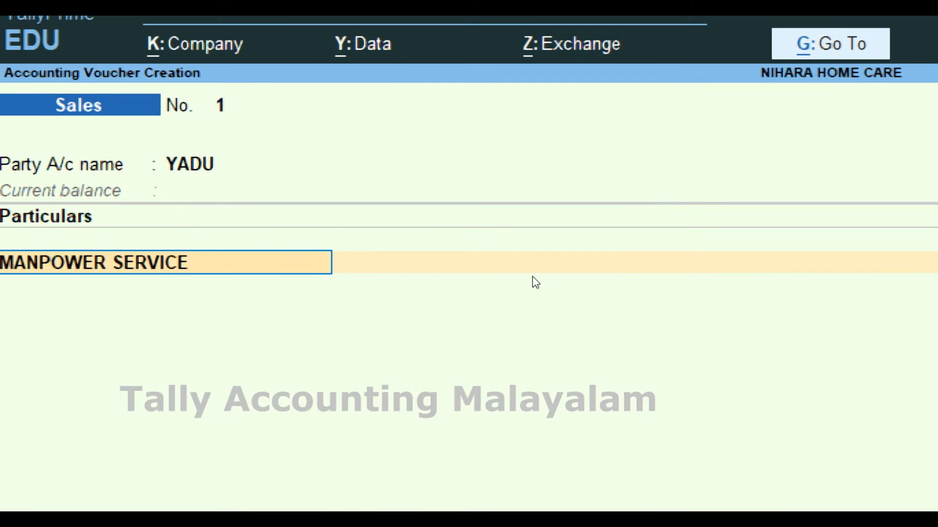
- Review the sales voucher's configuration for dispatch, order, export and additional ledger description options, leaving the settings as they are
key(F12)
key(Return)
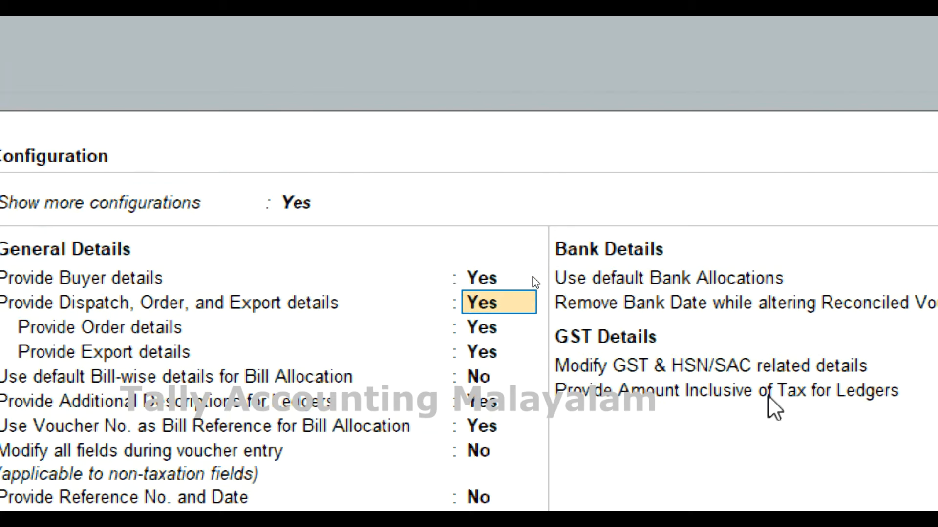
key(Return)
key(Return)
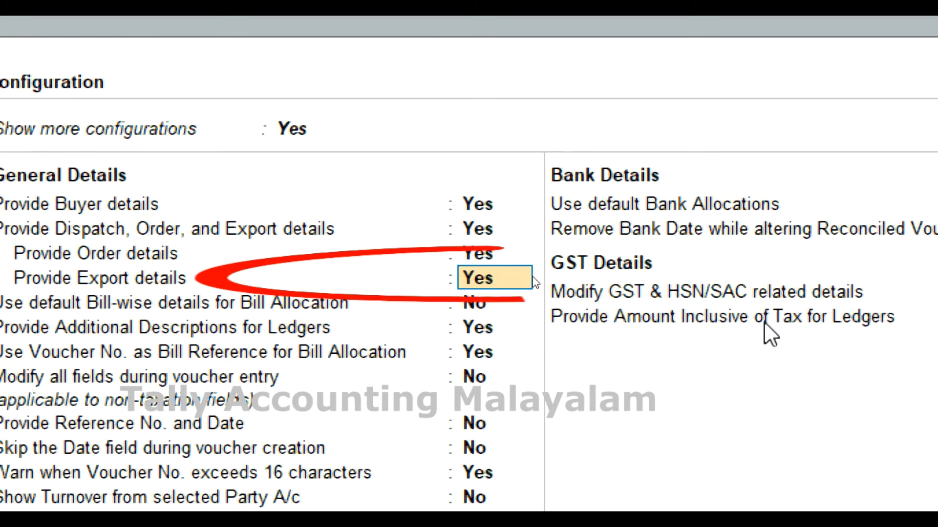
key(Return)
key(Return)
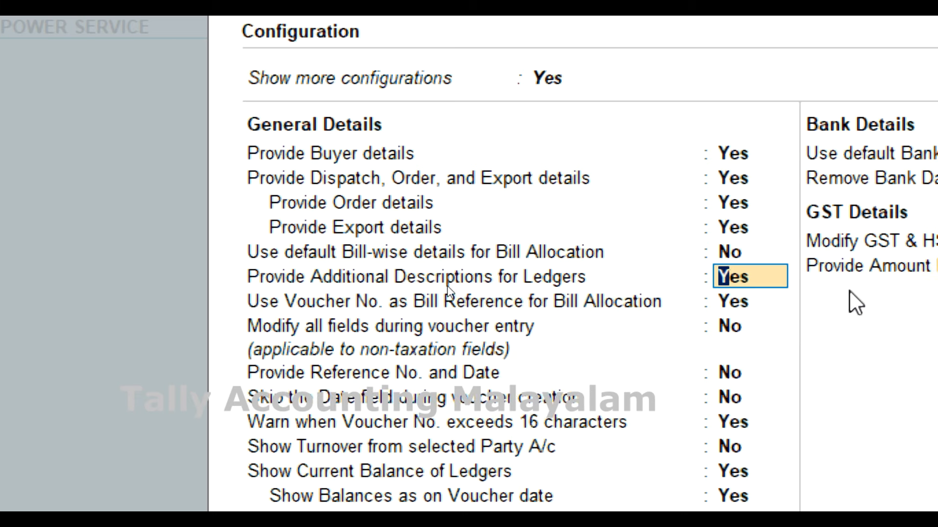
key(Escape)
key(Escape)
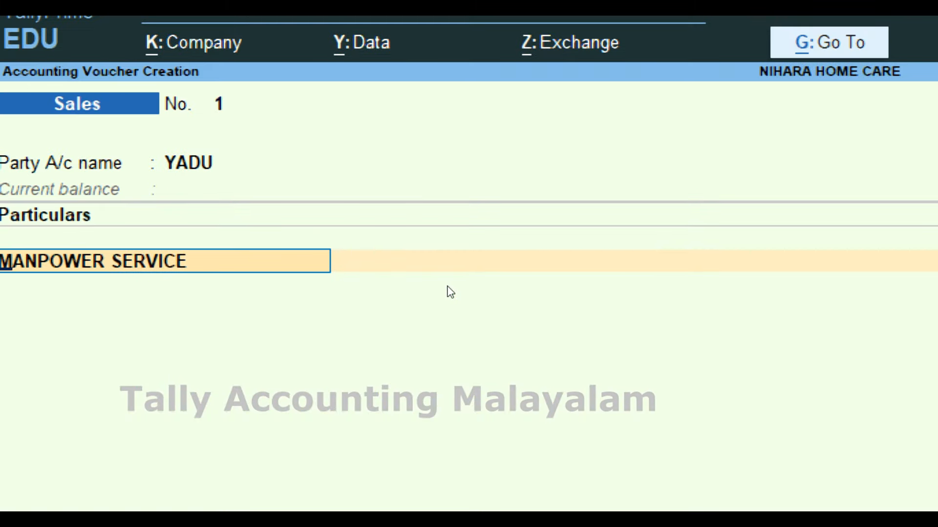
- Add the MANPOWER SERVICE ledger to the sales voucher with the description lines MEN 3 and WOMAN 2
key(Return)
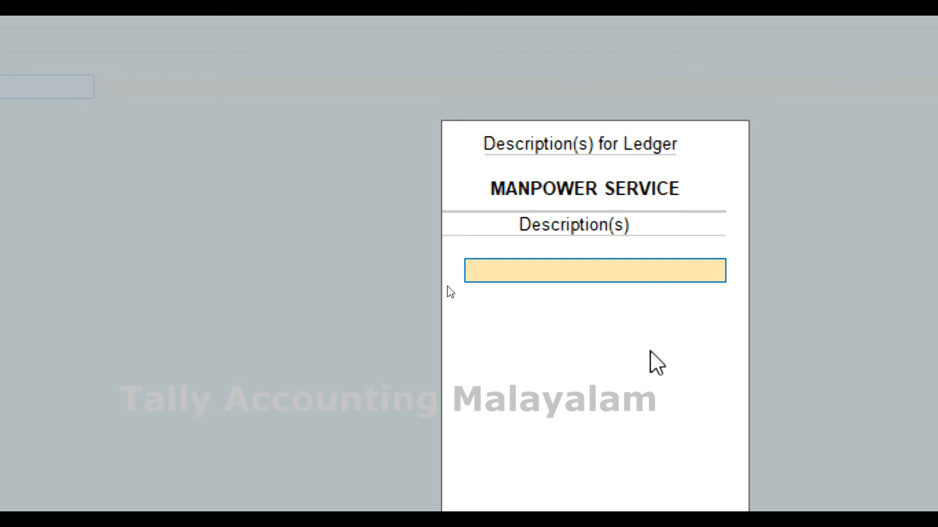
text(MEN)
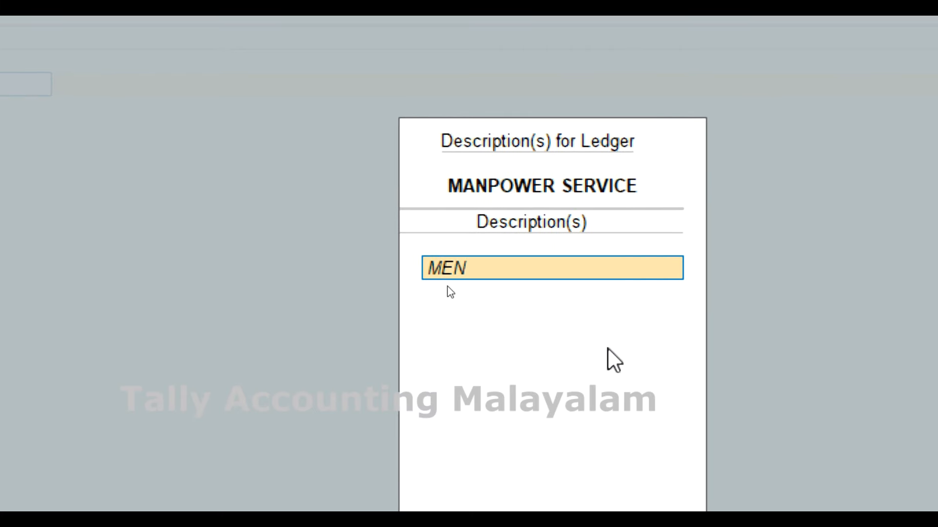
text( 3)
key(Return)
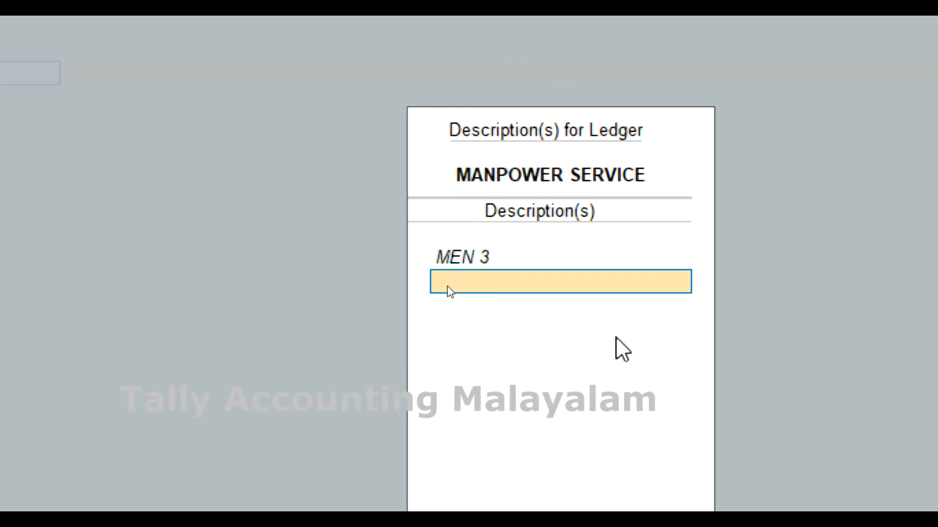
text(WOMAN)
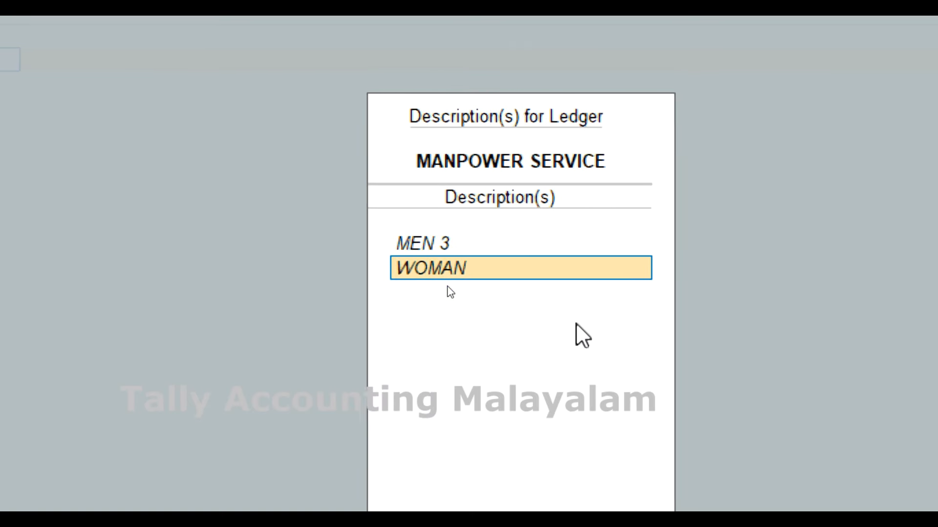
text( 2)
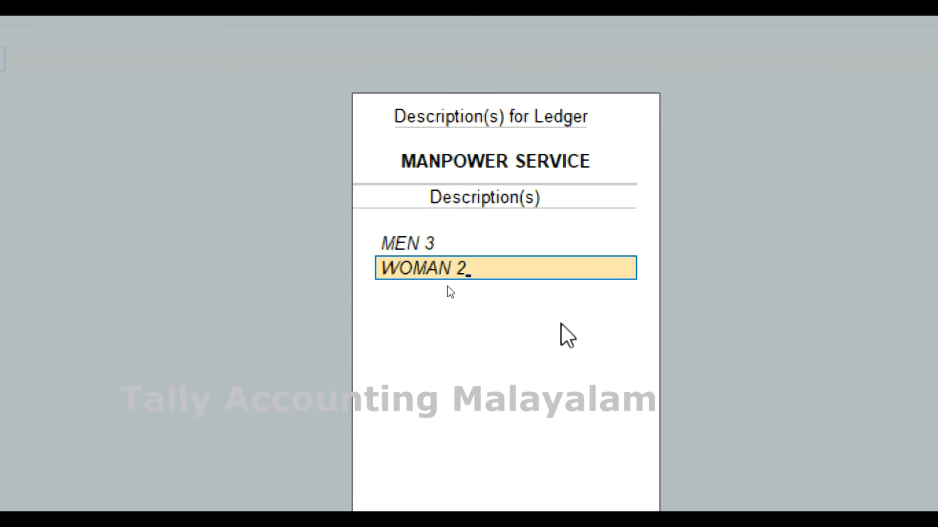
key(Return)
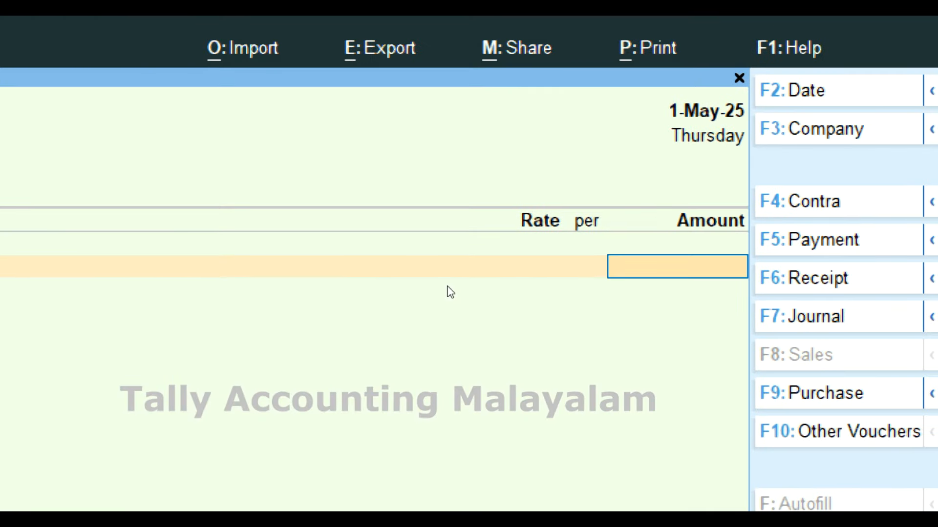
- Set the MANPOWER SERVICE amount to 1,10,000 and keep both of its description lines
text(110000)
key(Return)
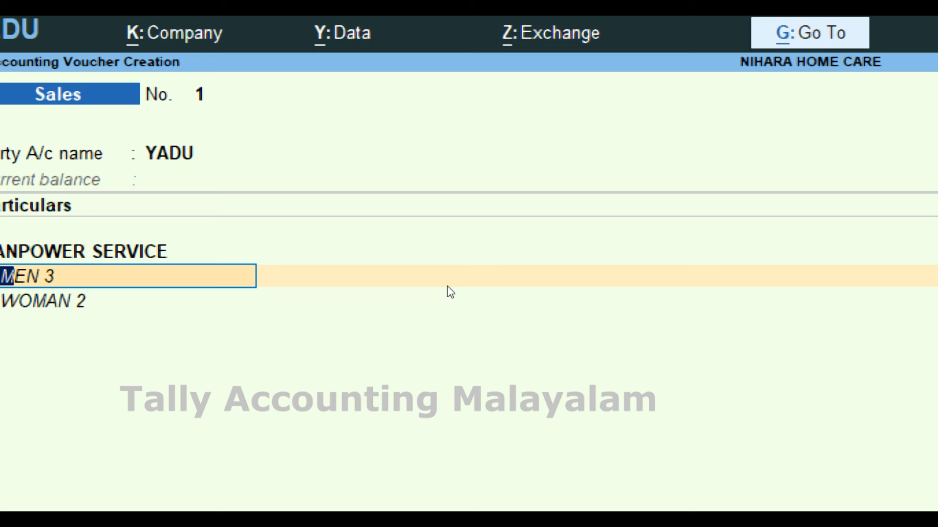
key(Return)
key(Return)
key(Return)
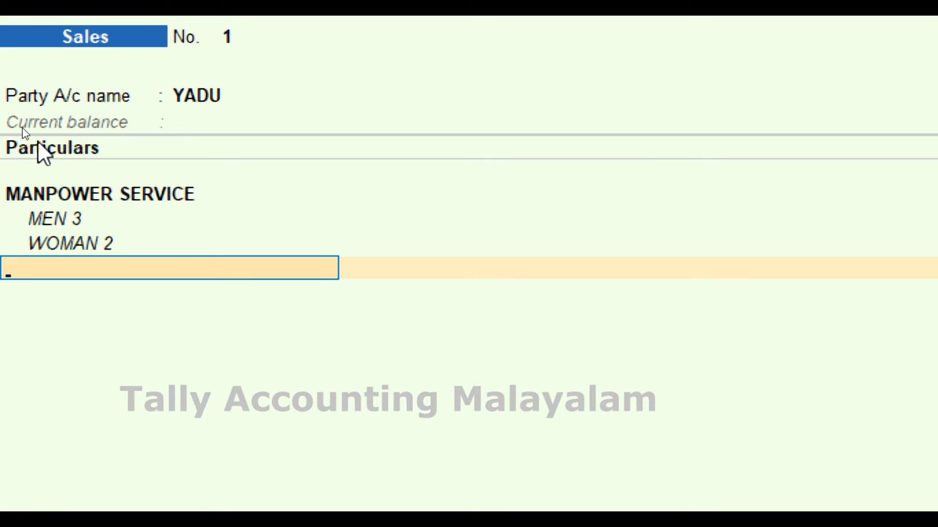
- Start a new ledger named CGST from the sales voucher and group it under Duties & Taxes
key(alt+c)
text(CGST)
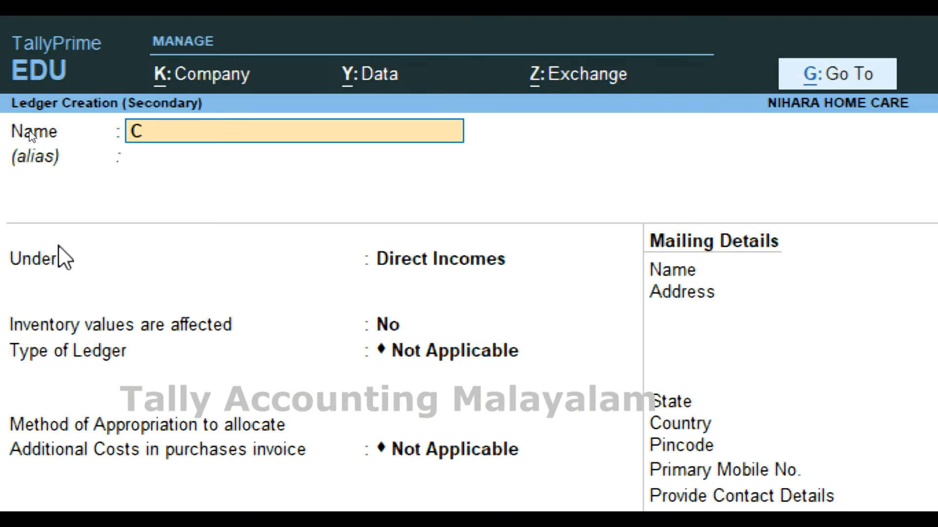
key(Return)
key(Return)
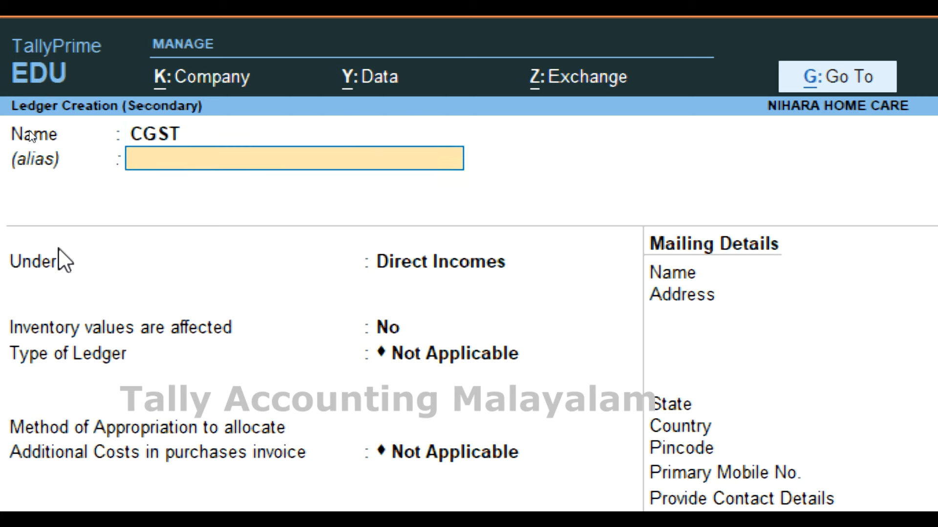
text(D)
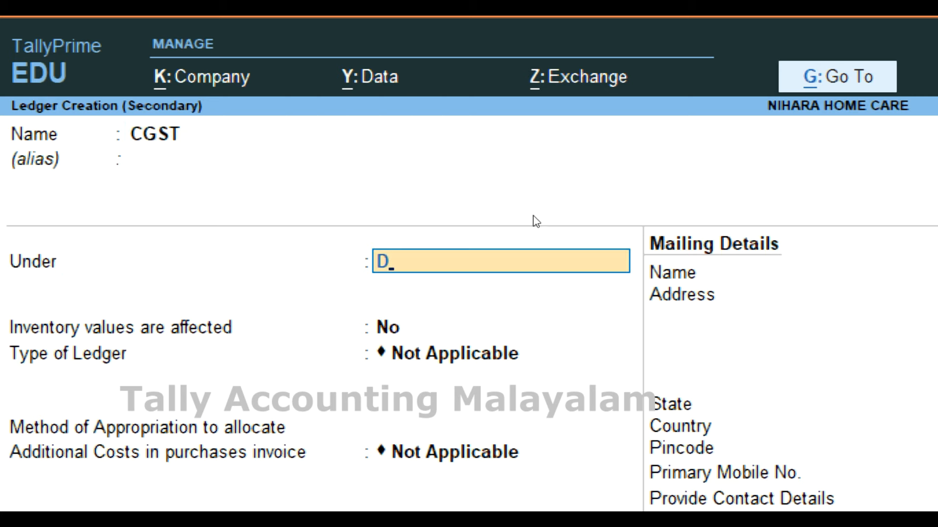
key(Down)
key(Down)
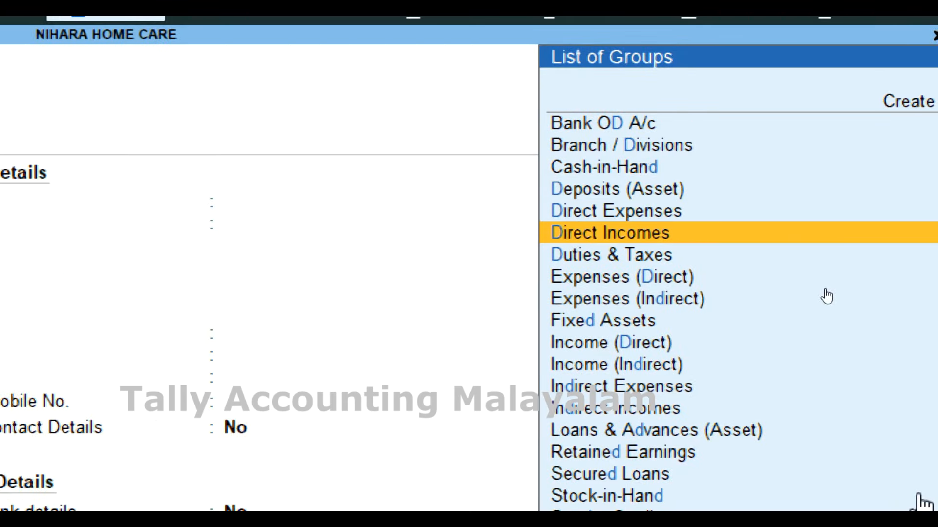
key(Down)
key(Return)
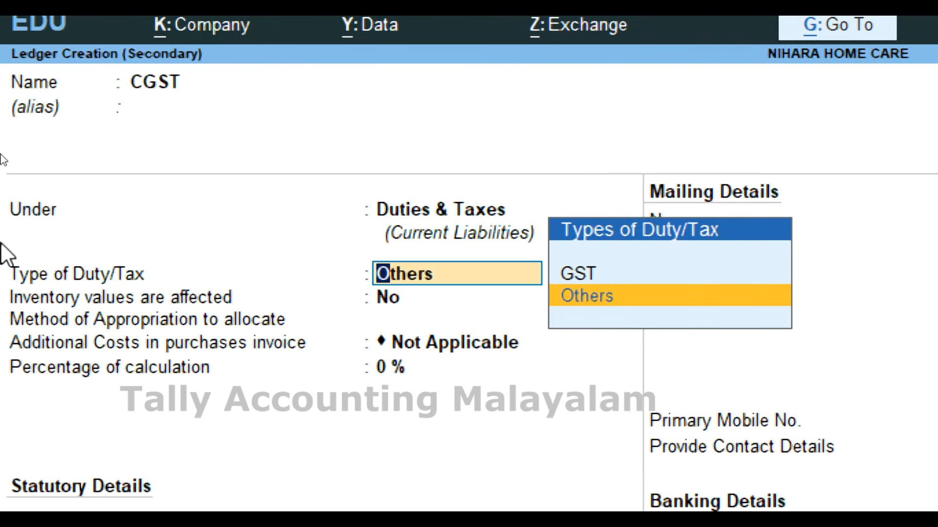
- Set the CGST ledger's duty type to GST and tax type to CGST, save it, and accept its calculated amount on the voucher
key(Up)
key(Return)
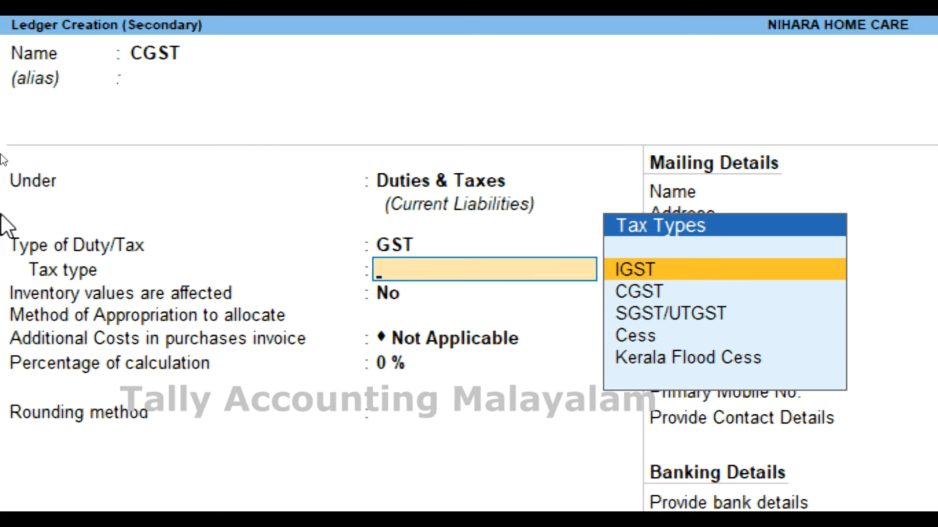
key(Down)
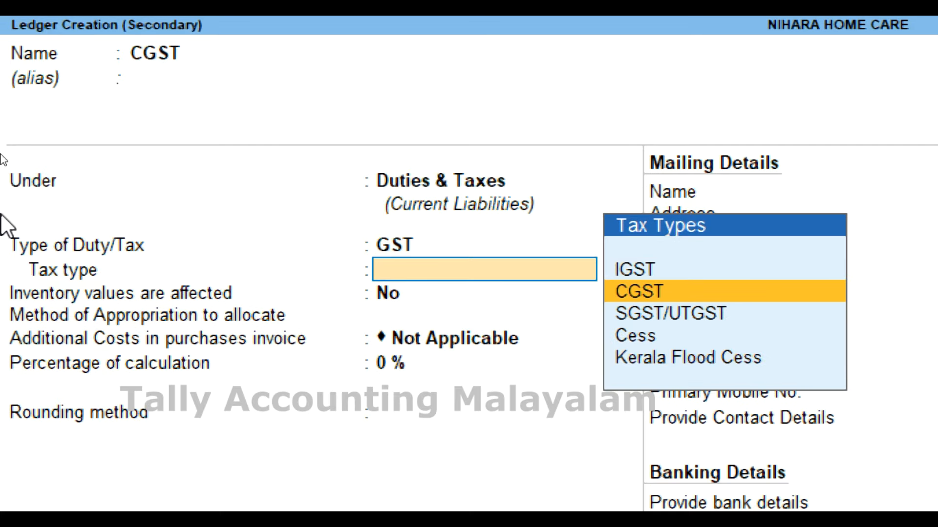
key(Return)
key(Return)
key(Return)
key(Return)
key(ctrl+a)
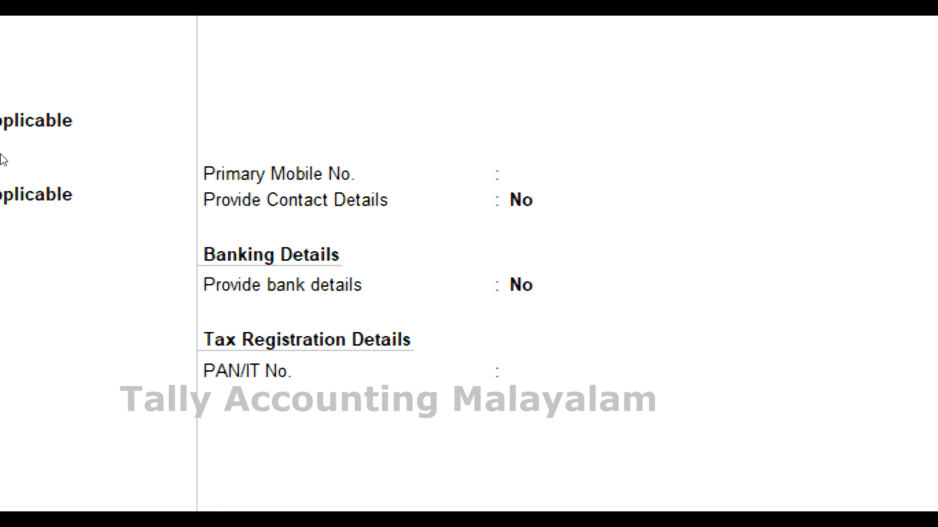
key(Return)
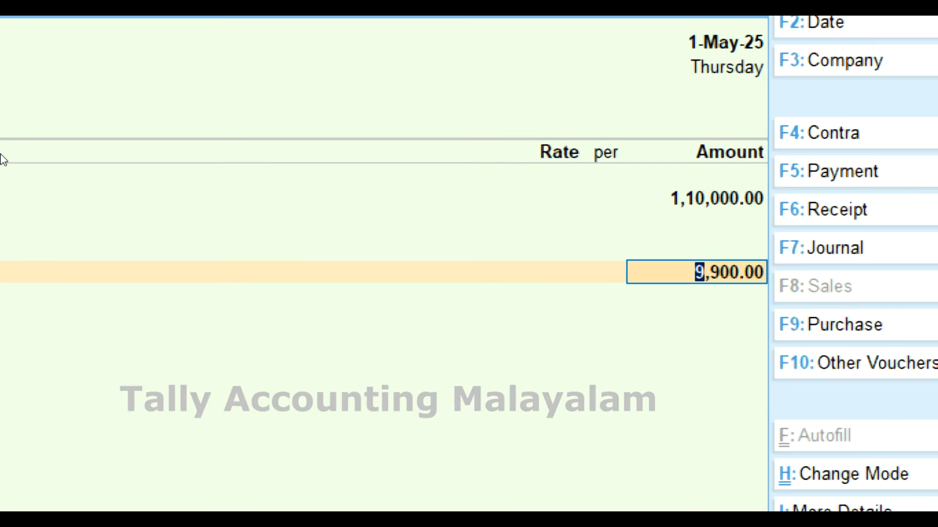
key(Return)
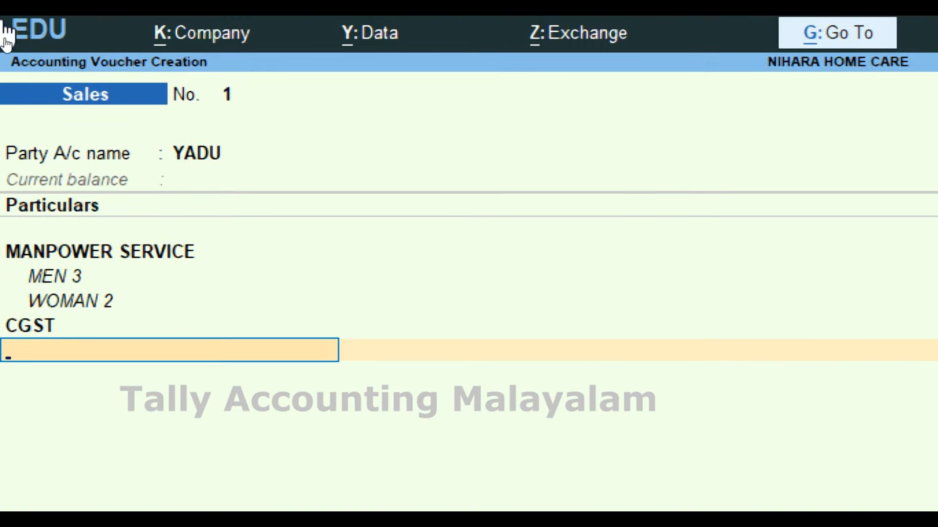
- Start another new ledger named SGST from the sales voucher, keeping it under Duties & Taxes
key(alt+c)
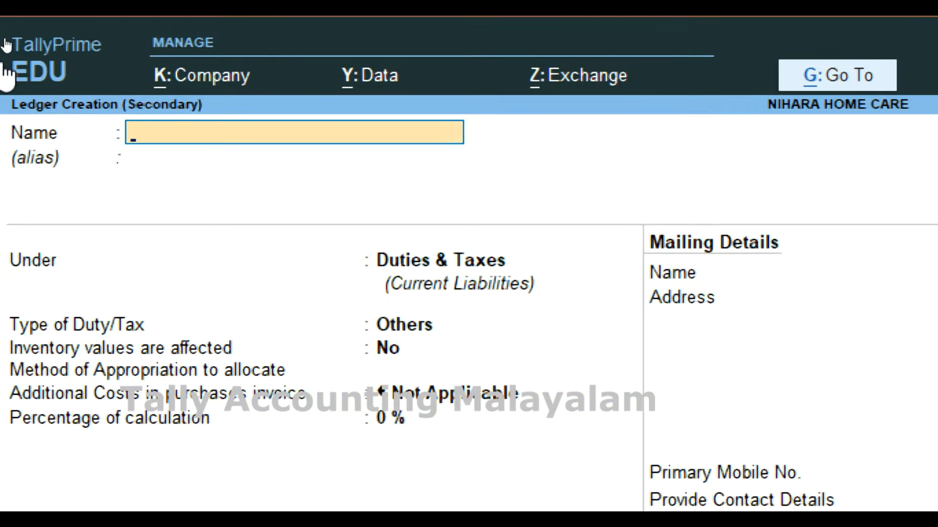
text(SGST)
key(Return)
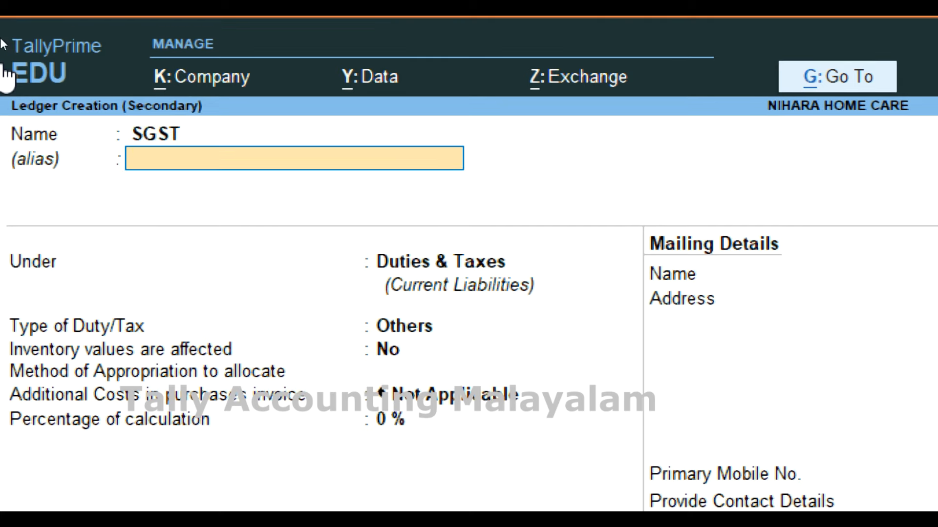
key(Return)
key(Return)
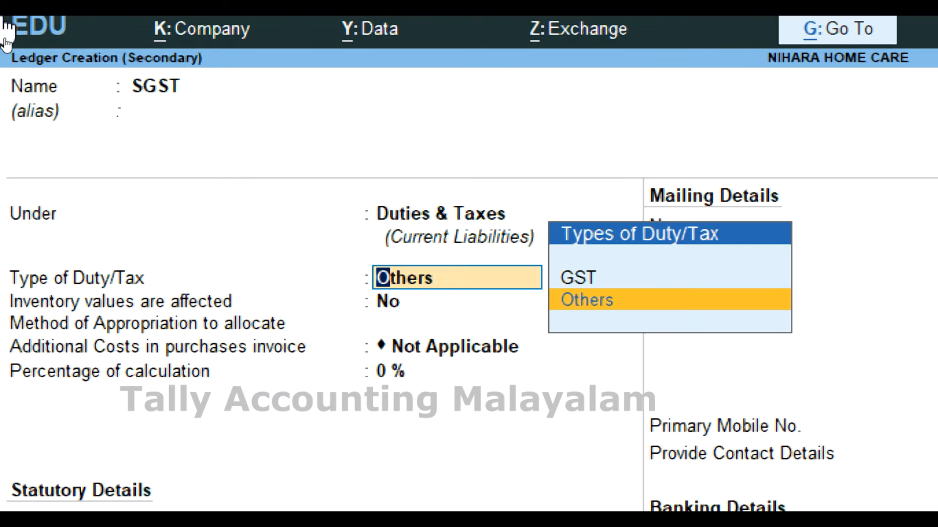
- Set the SGST ledger's duty type to GST and tax type to SGST/UTGST without rounding, save it, and leave its voucher description blank
key(Up)
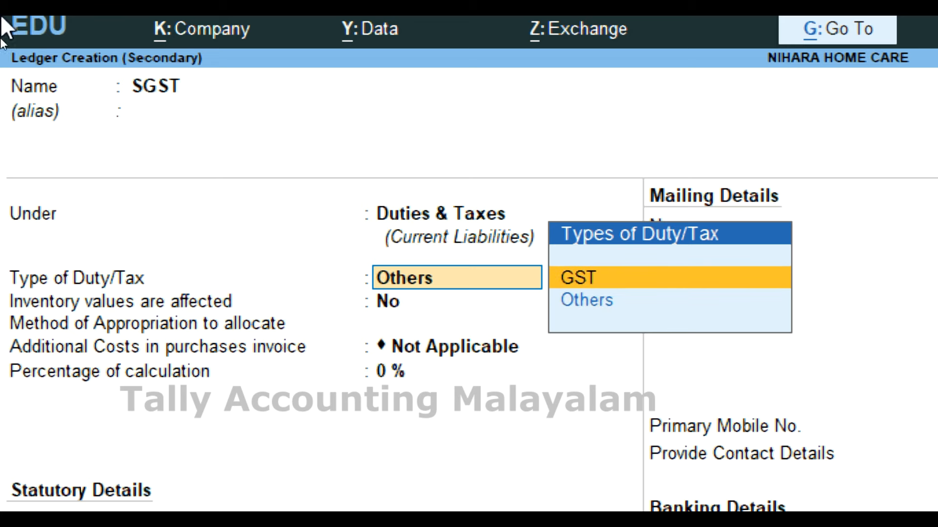
key(Return)
key(Down)
key(Down)
key(Return)
key(Return)
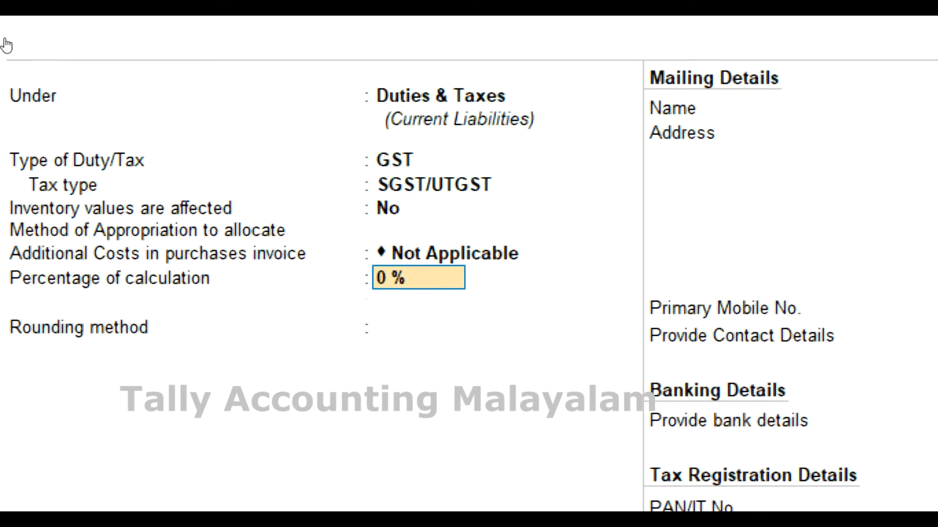
key(Return)
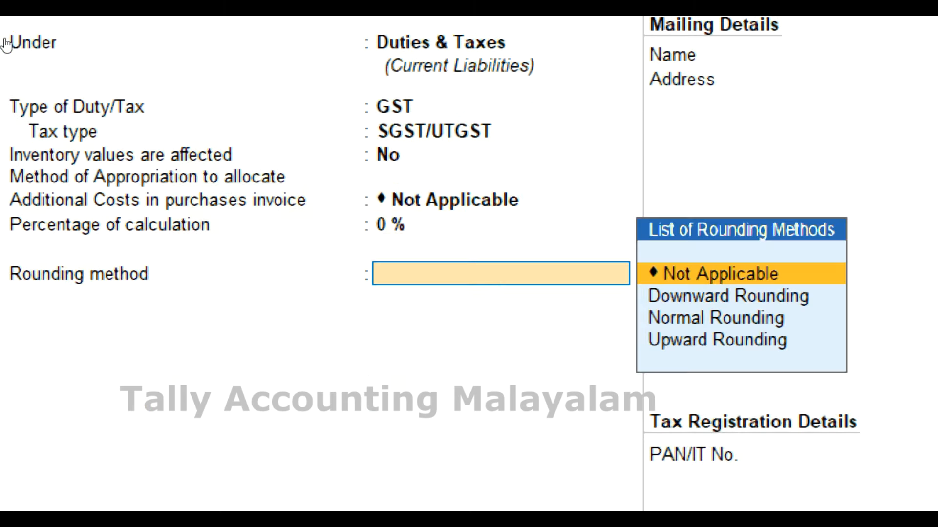
key(Return)
key(Return)
key(Return)
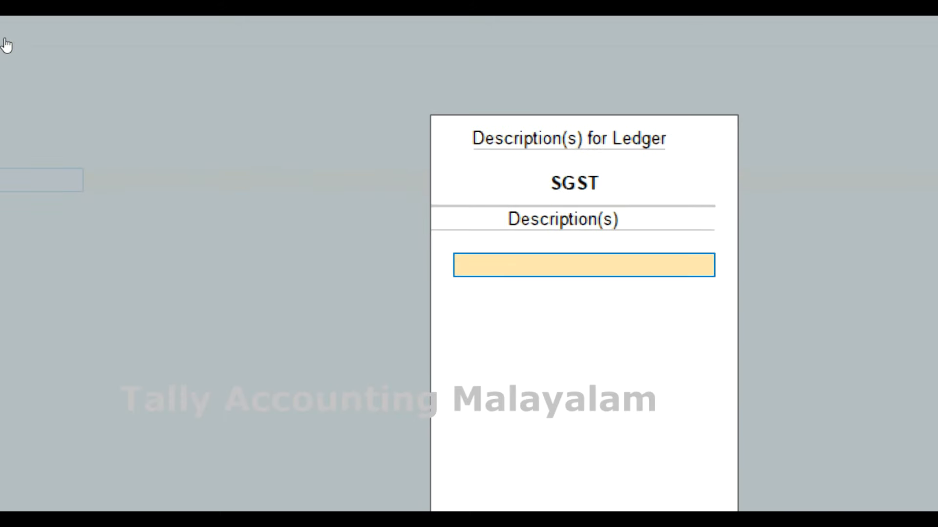
key(Return)
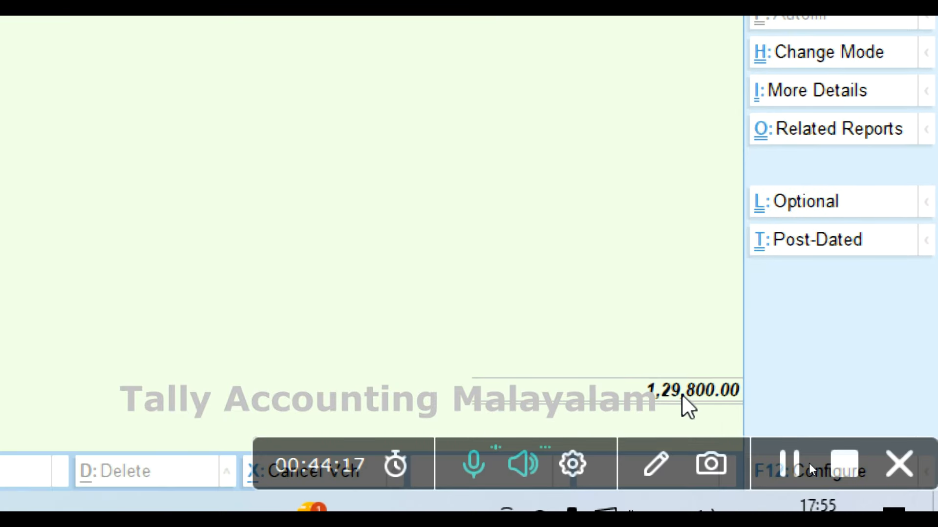
- Allocate the customer's full bill amount to New Ref 1 and save the sales voucher
key(Return)
key(Return)
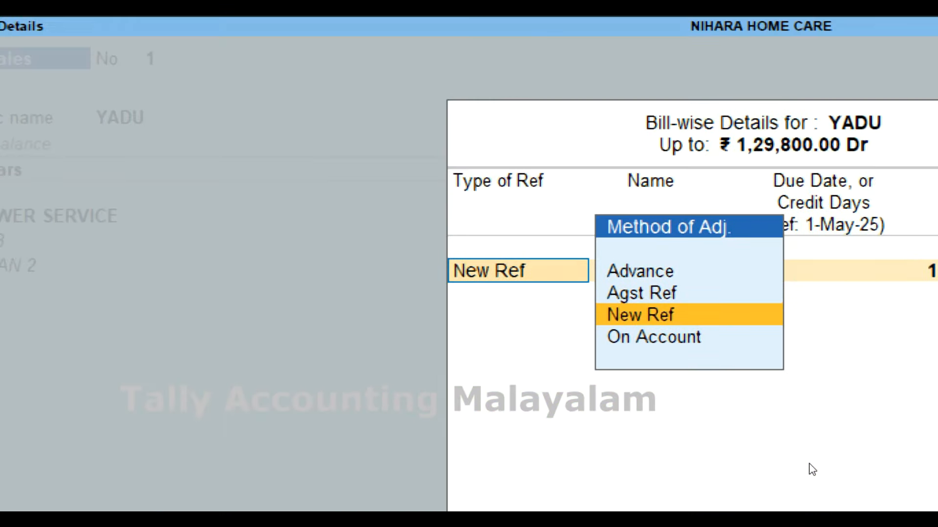
key(Return)
key(Return)
key(Return)
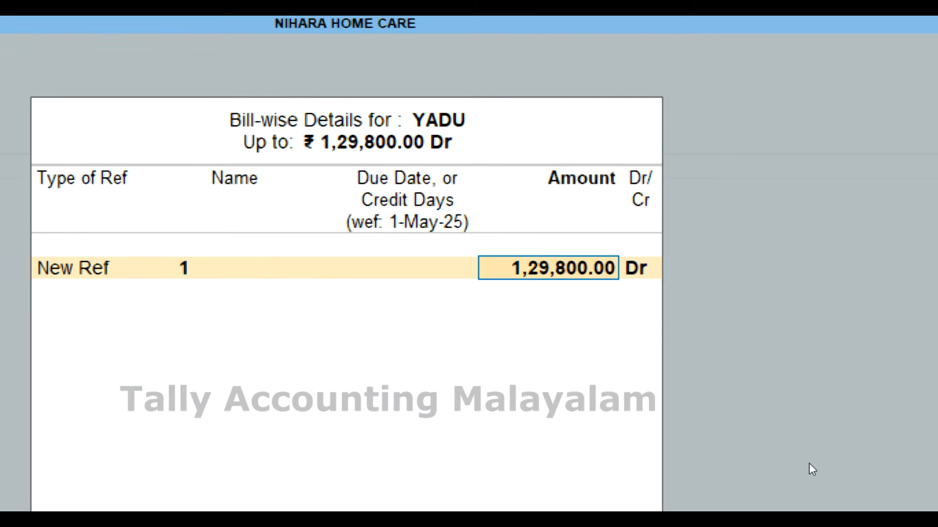
key(Return)
key(Return)
key(Return)
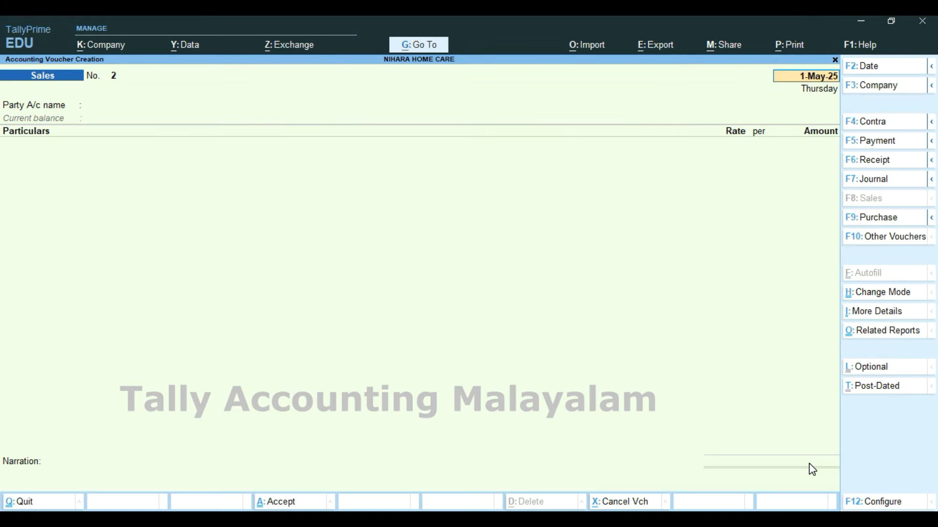
- Leave voucher entry and check the customer's sales entry in the Day Book for 1-May-25
key(Escape)
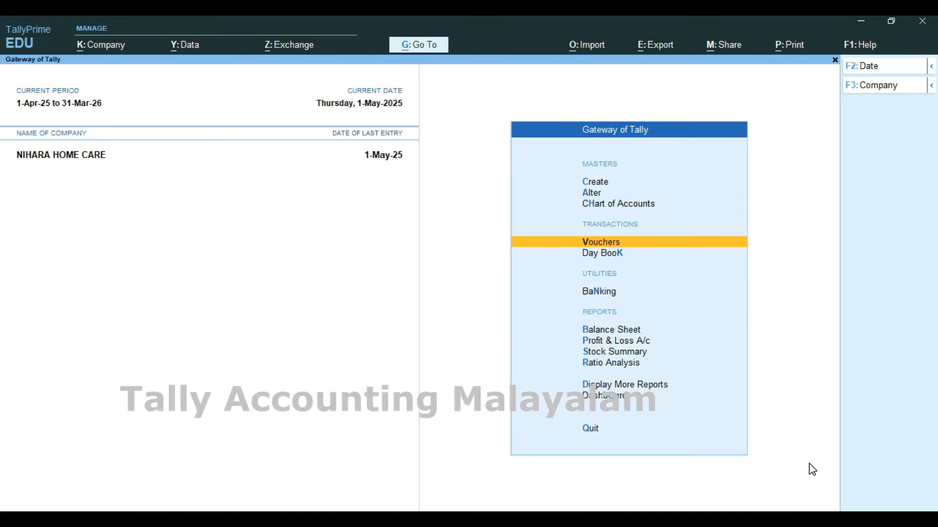
key(Down)
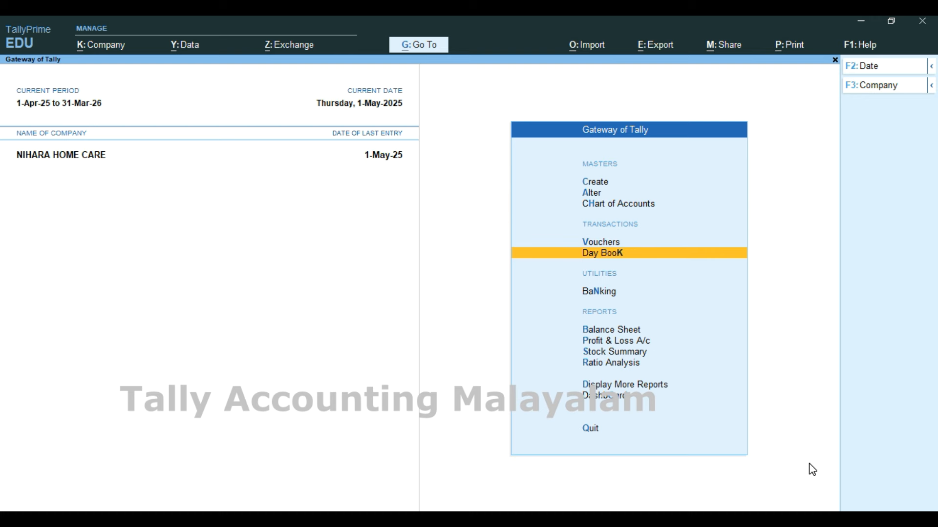
key(Return)
key(Down)
key(Down)
key(Down)
key(Down)
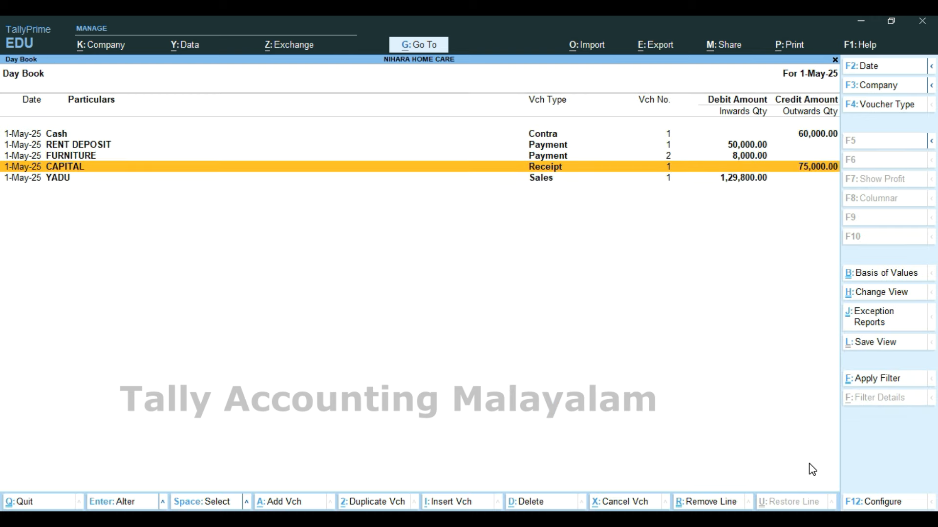
key(Return)
key(BackSpace)
key(Escape)
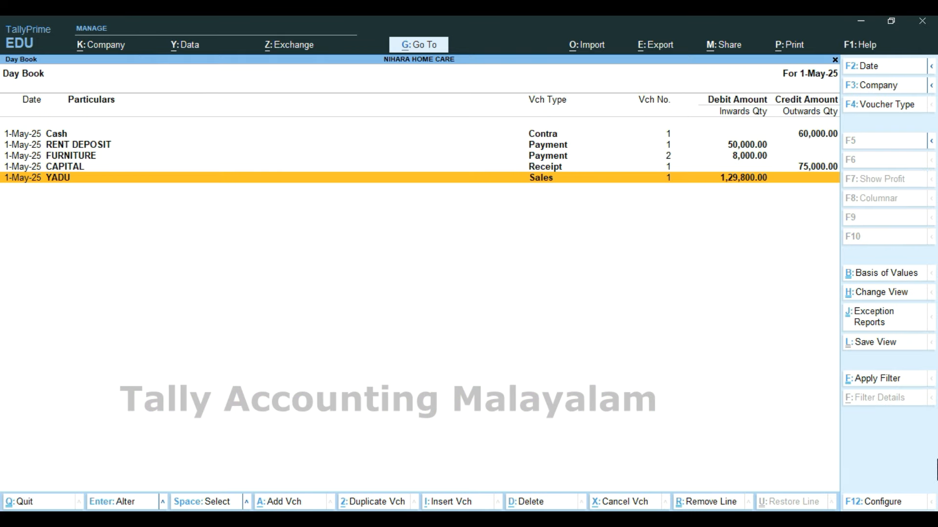
- Open the Bills Receivable report to check the customer's pending bill
click(431, 43)
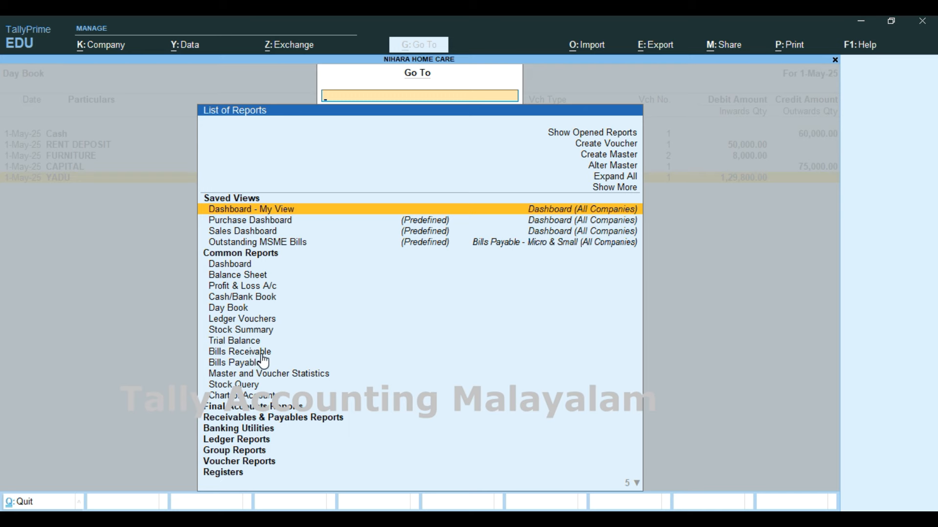
click(260, 355)
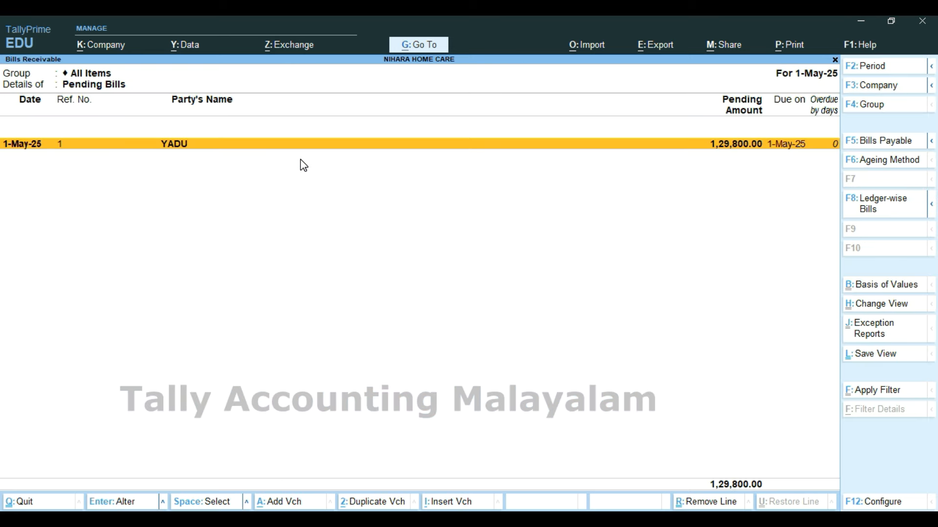
- Expand the customer's pending bill to examine its sales voucher details, and leave the Bills Receivable report
key(shift+Return)
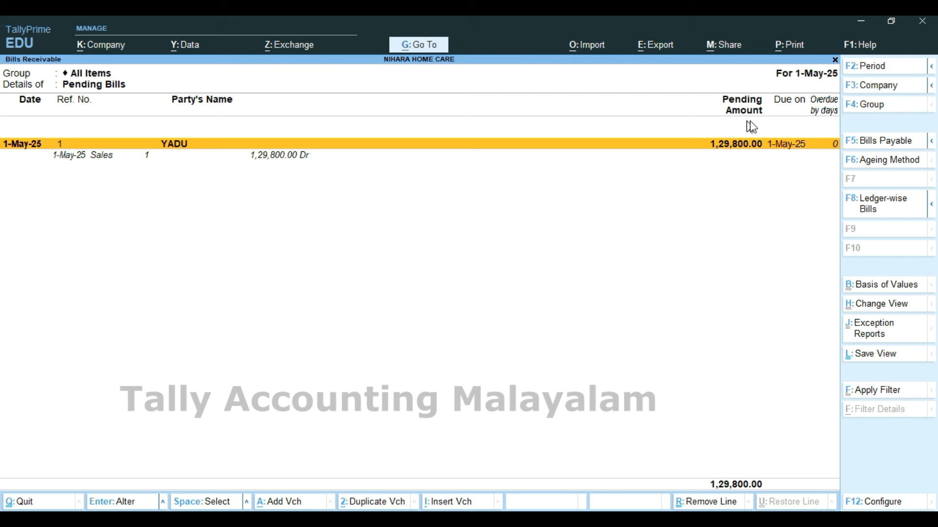
key(Escape)
key(Escape)
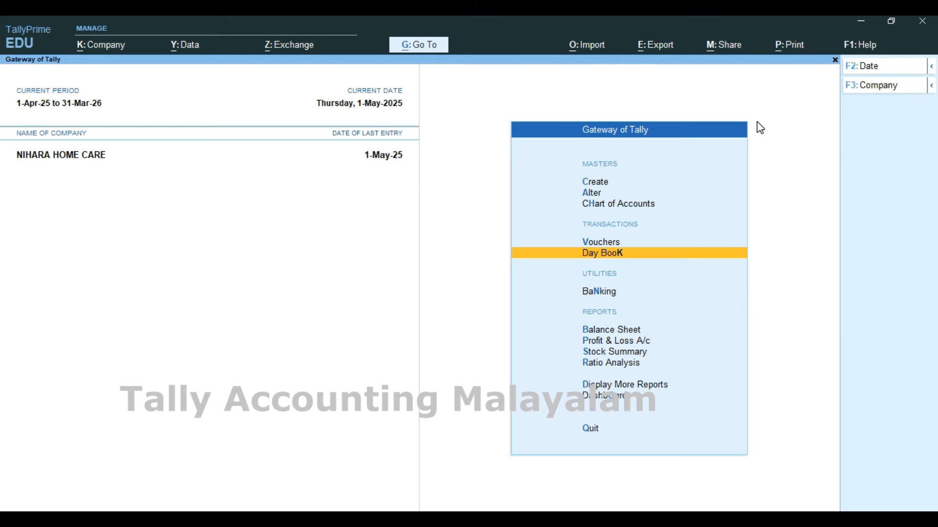
key(v)
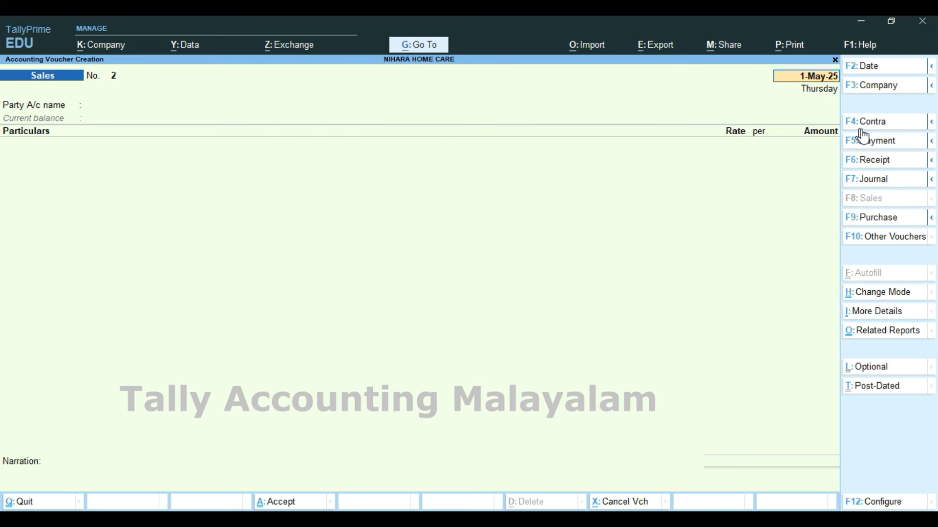
click(873, 163)
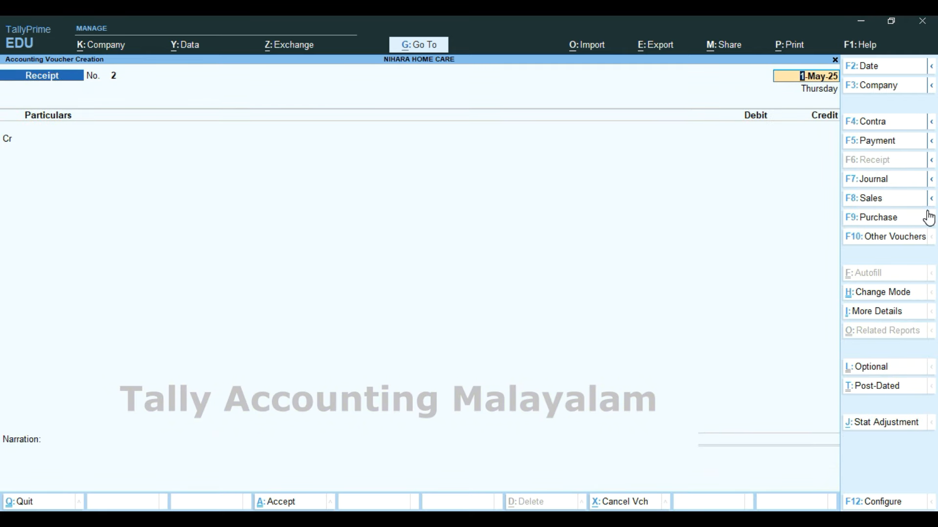
key(Return)
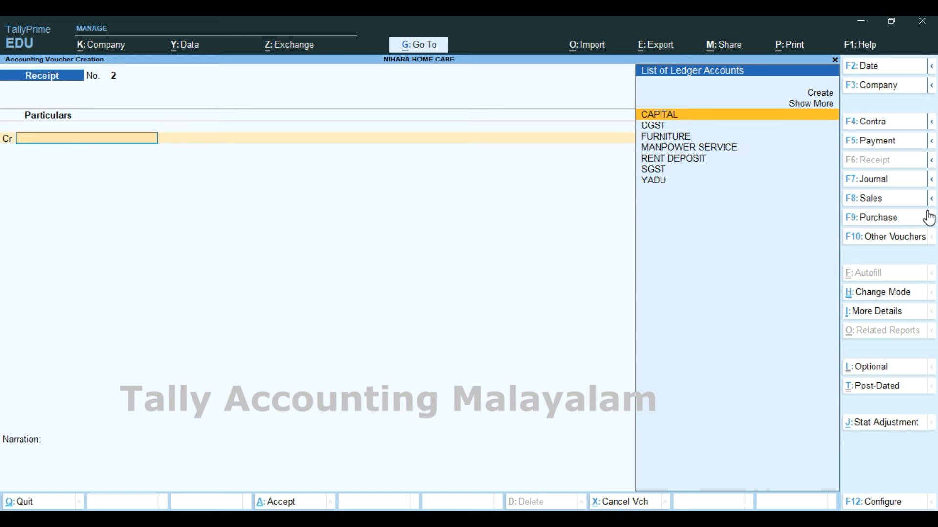
key(Down)
key(Down)
key(Down)
key(Down)
key(Down)
key(Down)
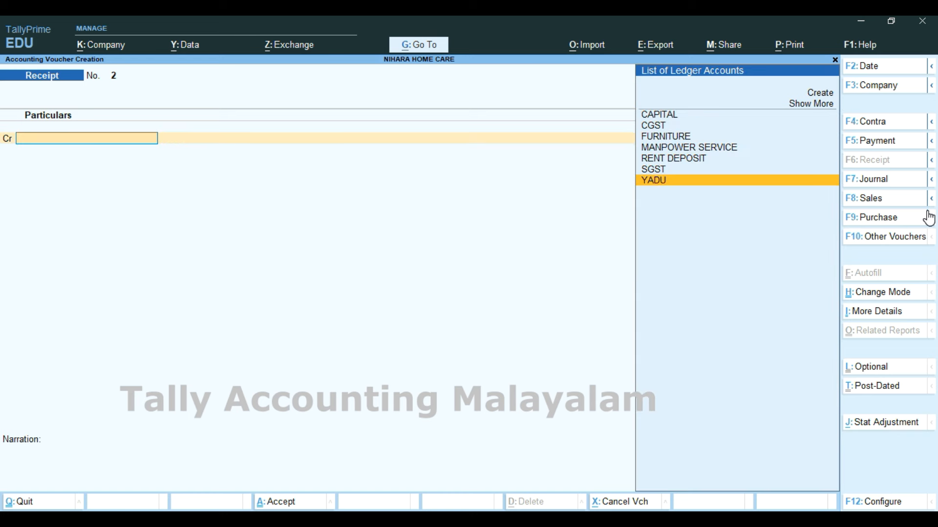
key(Return)
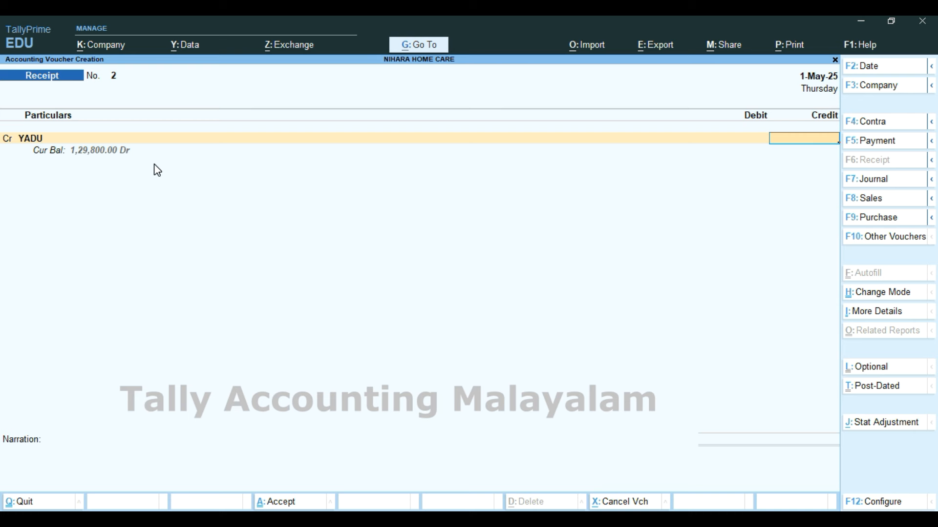
key(Escape)
key(y)
- Open the customer's sales voucher from the Day Book to examine its taxable and GST amounts
key(Down)
key(Return)
key(Down)
key(Down)
key(Down)
key(Down)
key(Return)
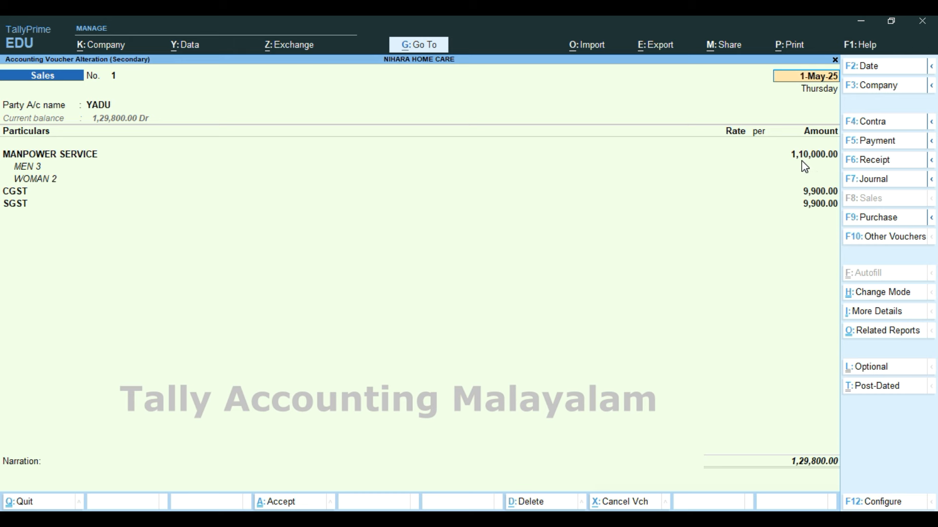
- Calculate 2% TDS on the 110000 service amount with the built-in calculator, and exit the sales voucher and Day Book
key(ctrl)
key(ctrl+n)
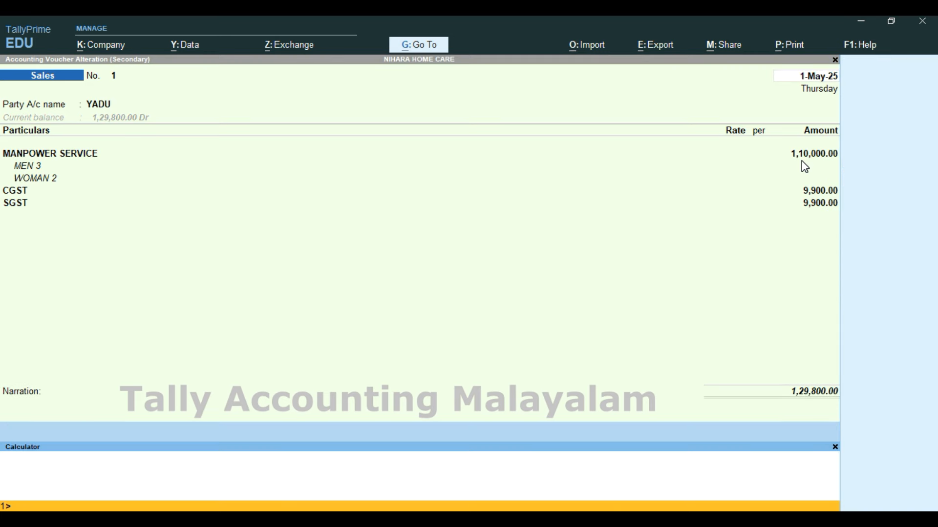
text(11000*2/100)
key(Return)
text(110)
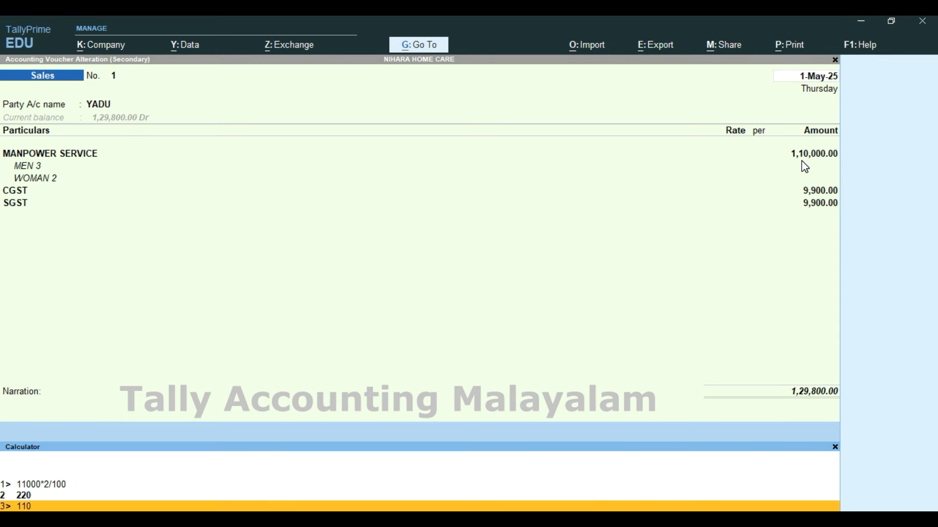
text(000*2/100)
key(Return)
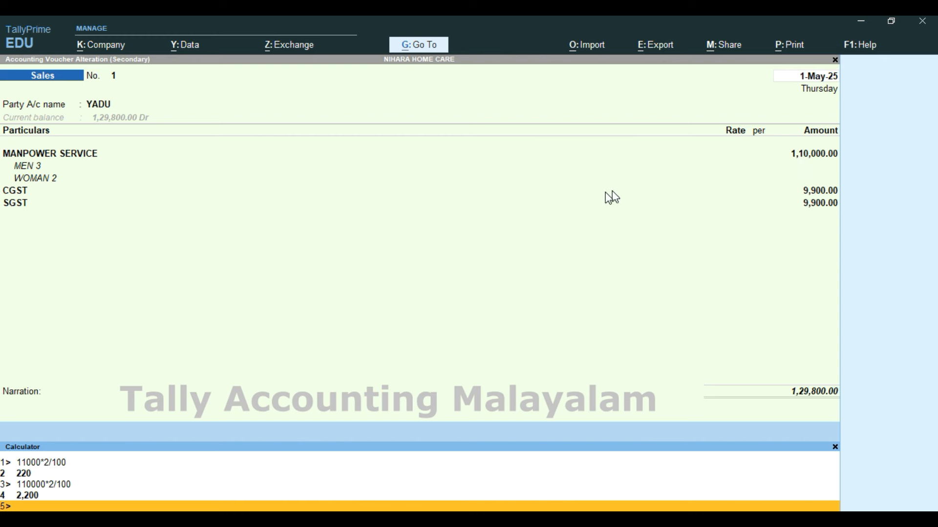
key(ctrl+n)
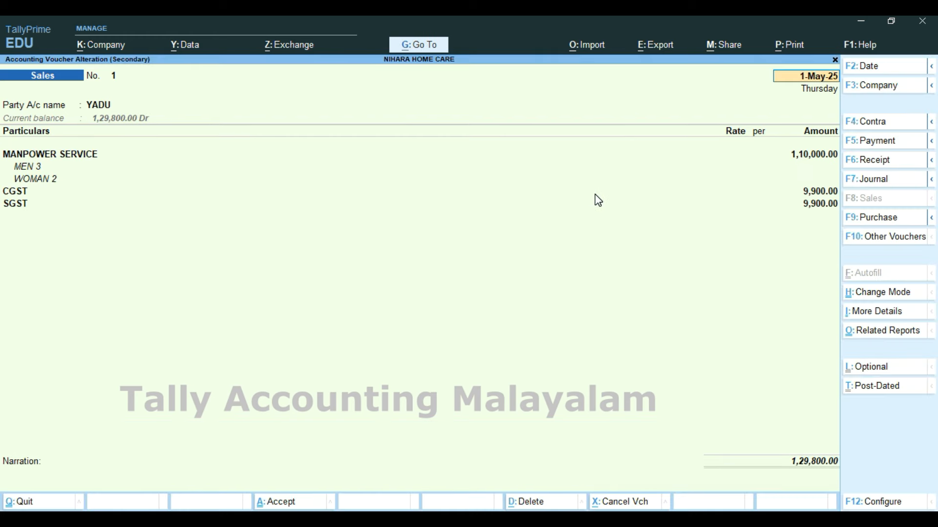
key(Escape)
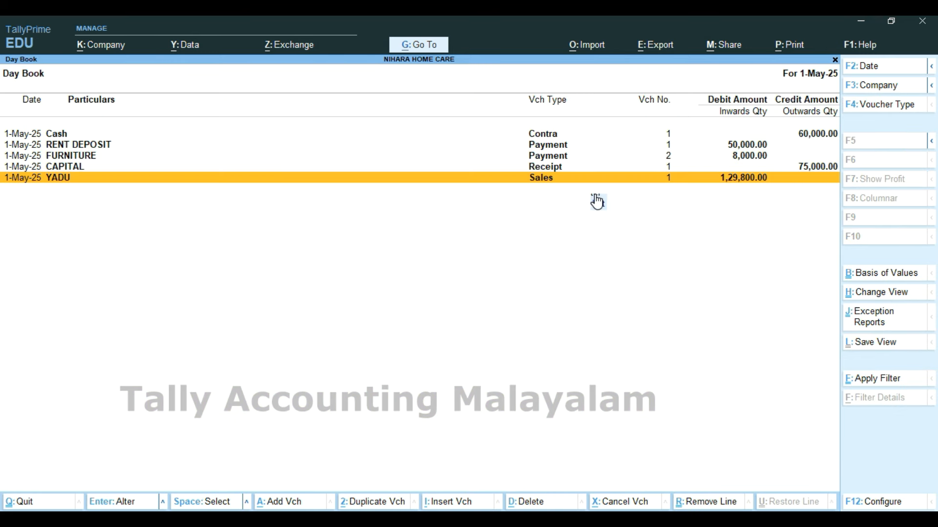
key(Escape)
key(Up)
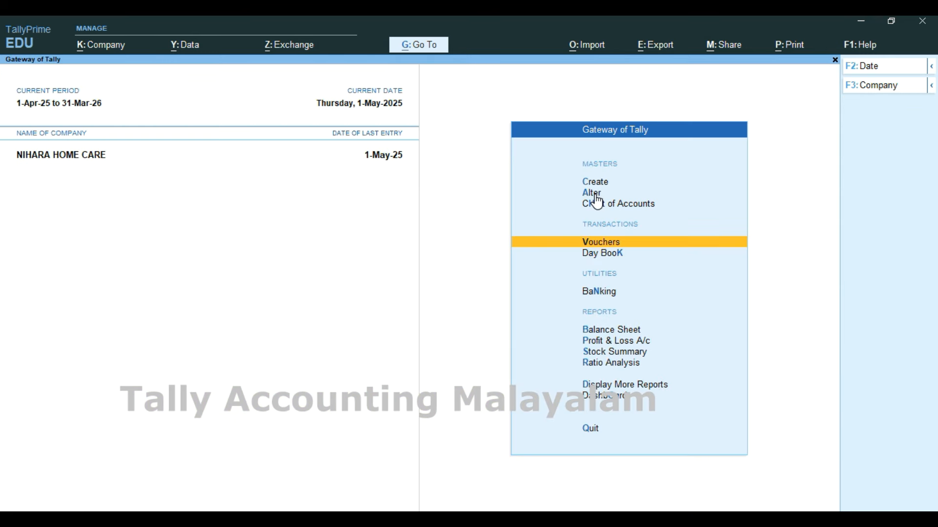
- Start a receipt voucher dated 1-Apr-25 and credit the customer's ledger with 129800
key(Return)
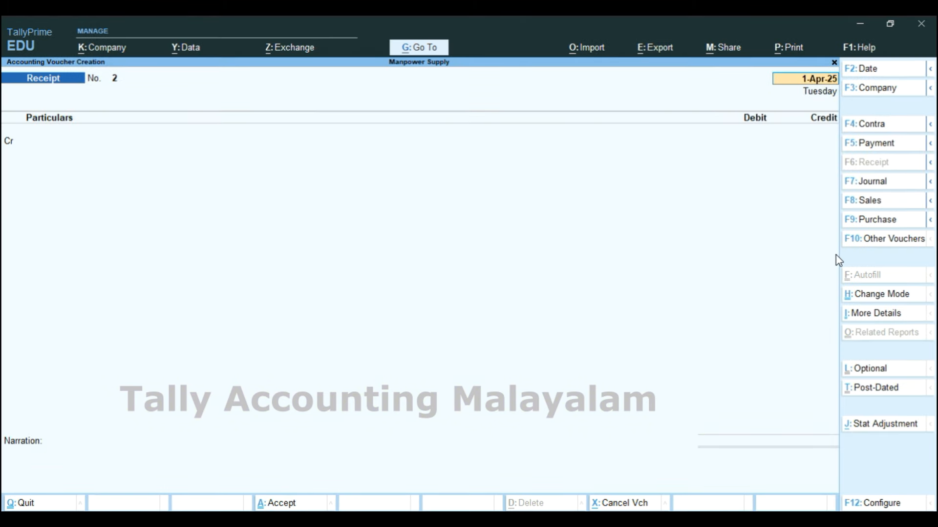
key(Return)
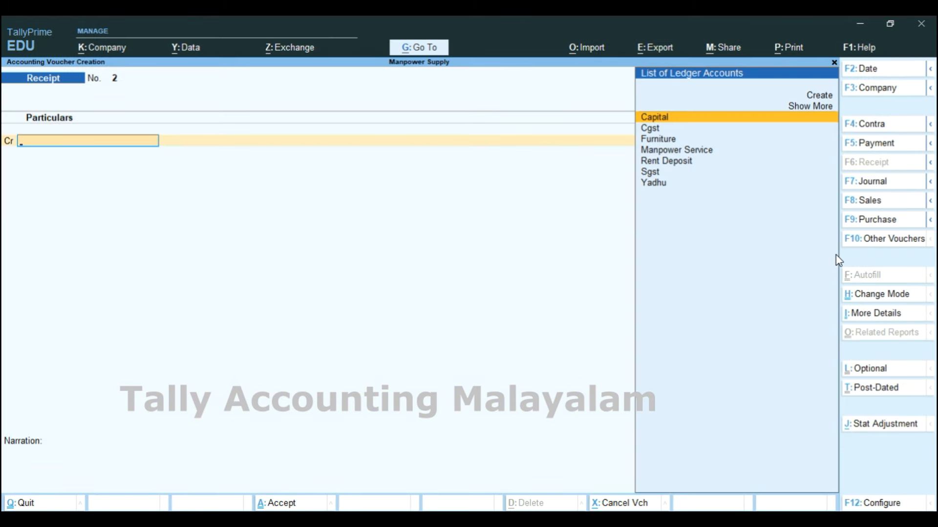
key(Down)
key(Down)
key(Down)
key(Down)
key(Down)
key(Down)
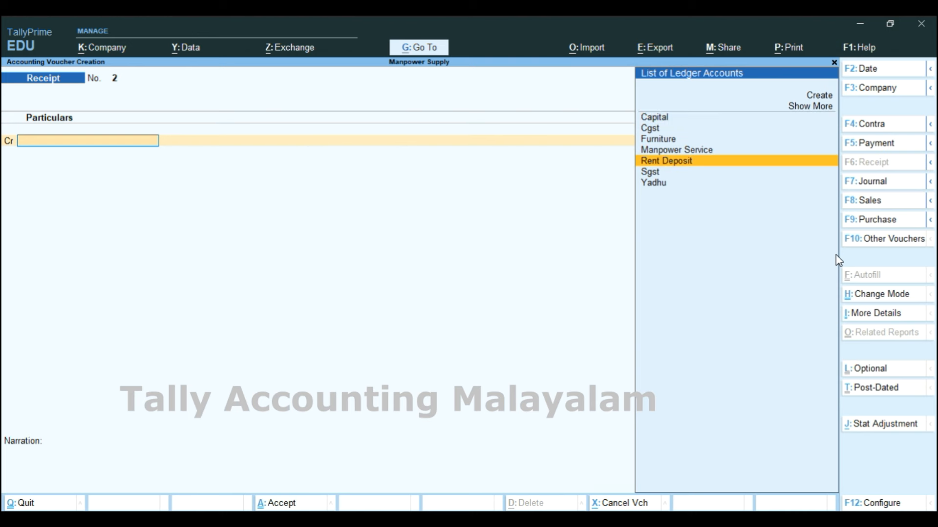
key(Return)
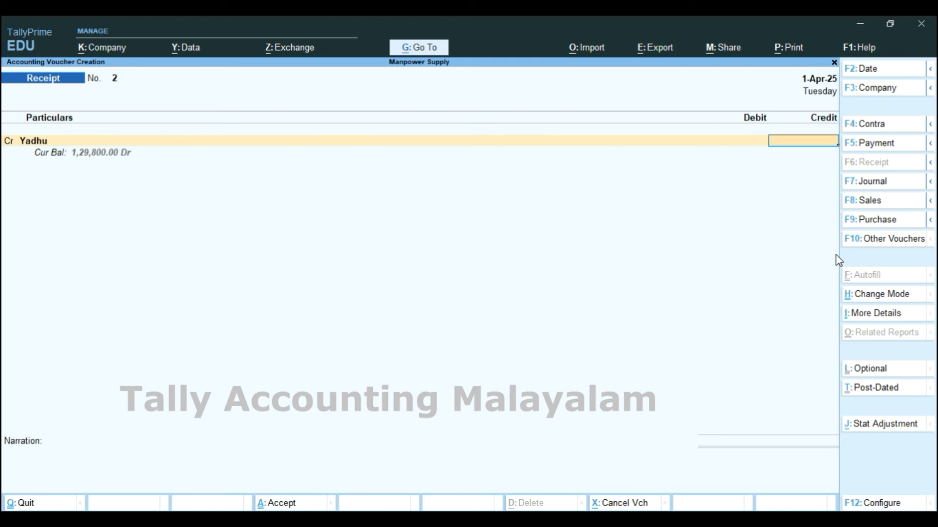
text(129800)
key(Return)
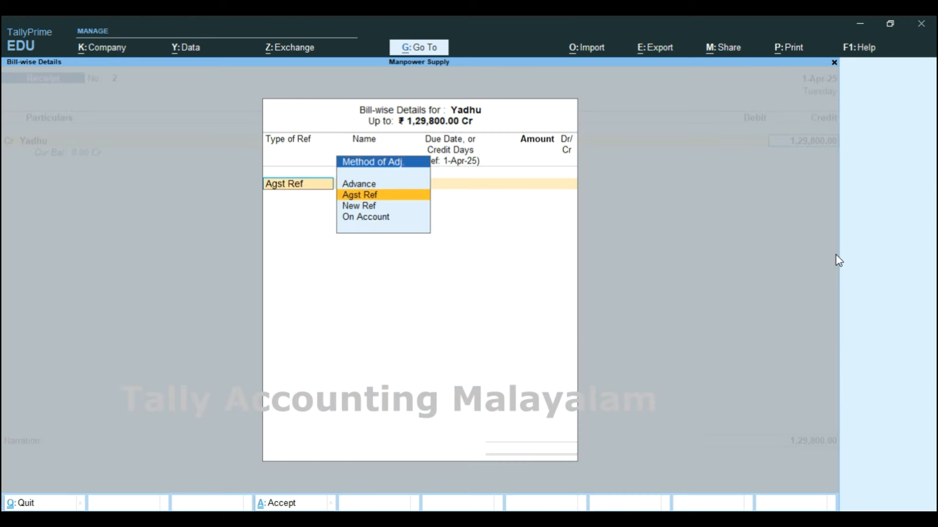
- Allocate the full customer receipt as Agst Ref to bill 1
key(Return)
key(Return)
key(Return)
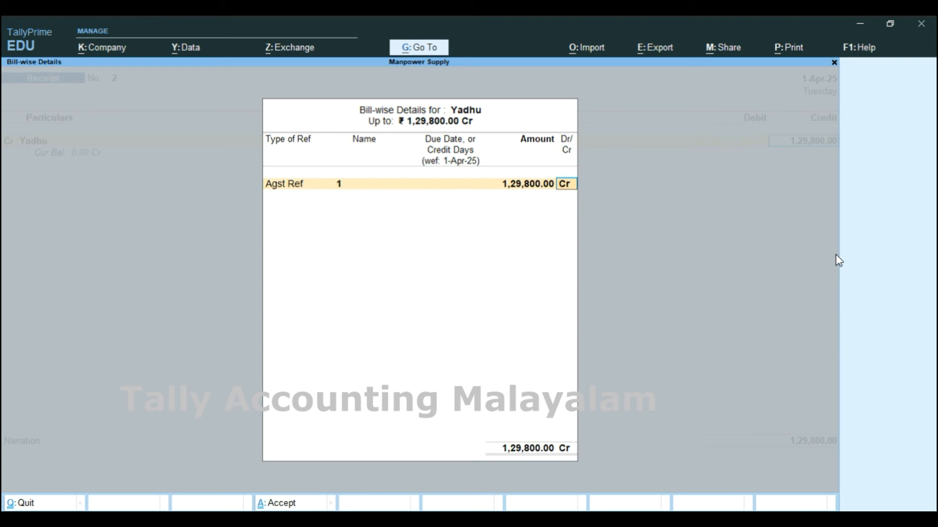
key(Return)
key(Return)
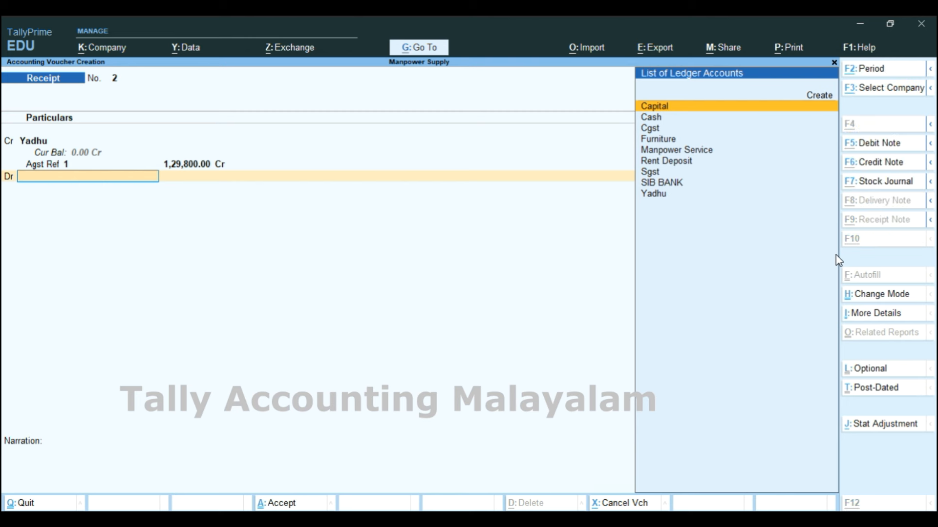
- Create a debit ledger named Tds Receivable from within the receipt and place it under Current Assets
key(alt+c)
text(Tds R)
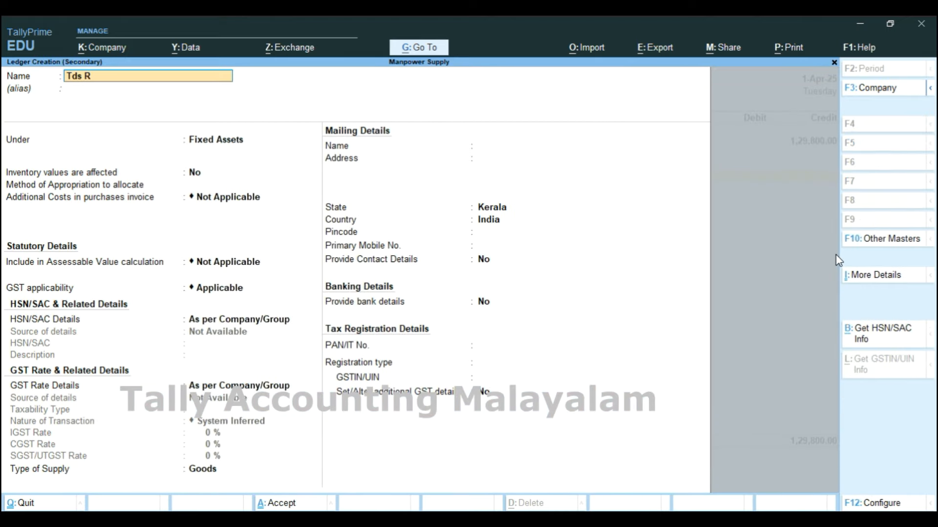
text(eceivable)
key(Return)
key(Return)
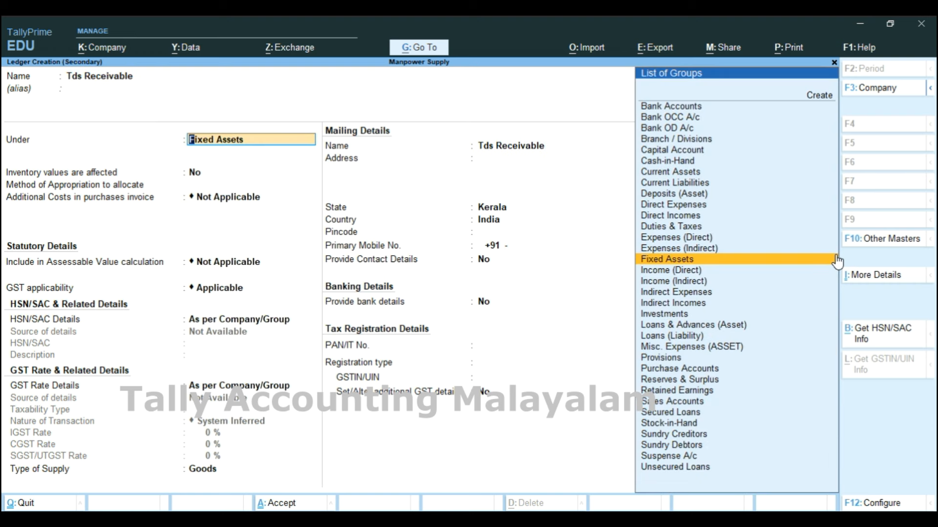
text(C)
key(Down)
key(Down)
key(Down)
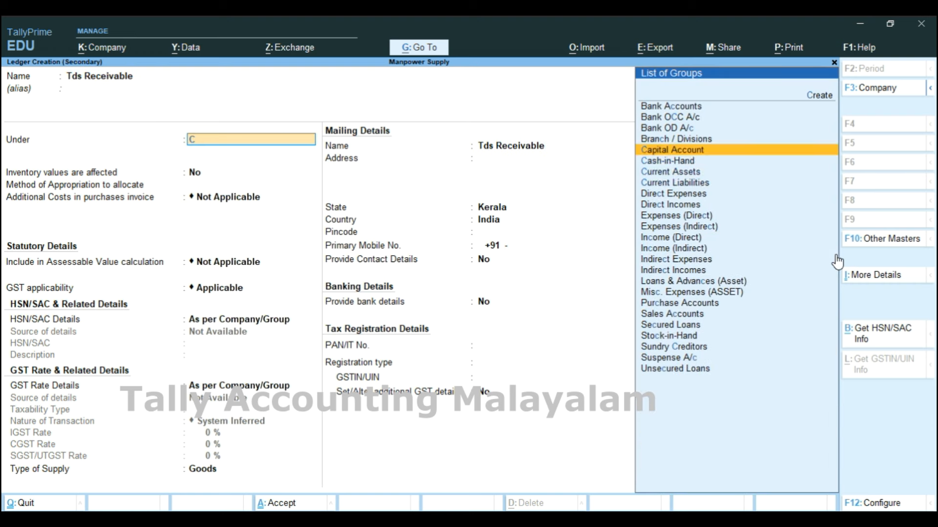
key(Return)
- Keep the Tds Receivable ledger's remaining defaults, leave its GSTIN/UIN blank, and save it into the receipt's debit line
key(Return)
key(Return)
key(Return)
key(Return)
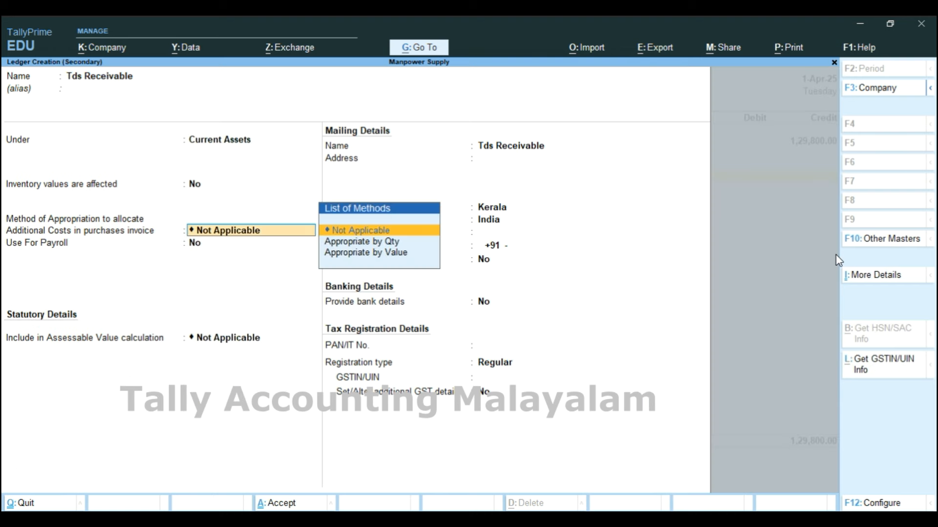
key(Return)
key(Return)
key(Return)
key(Return)
key(Return)
key(Return)
key(Return)
key(Return)
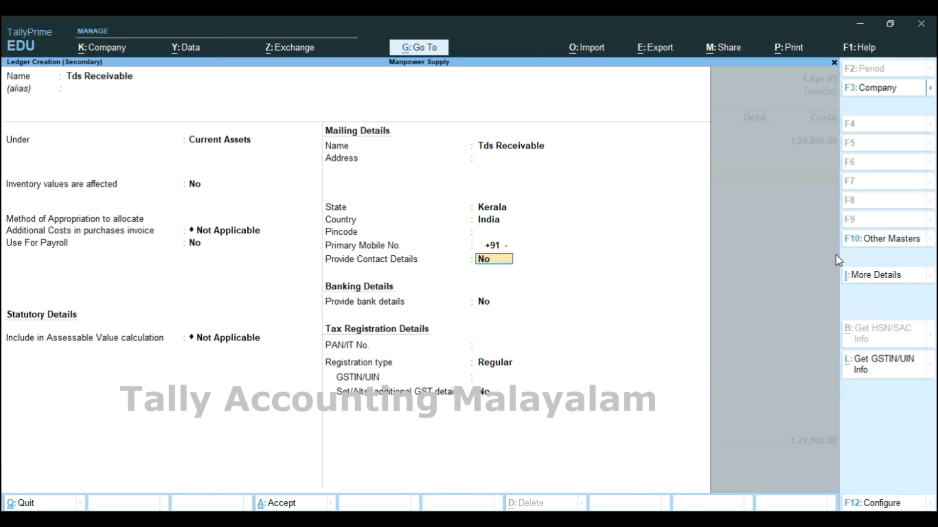
key(Return)
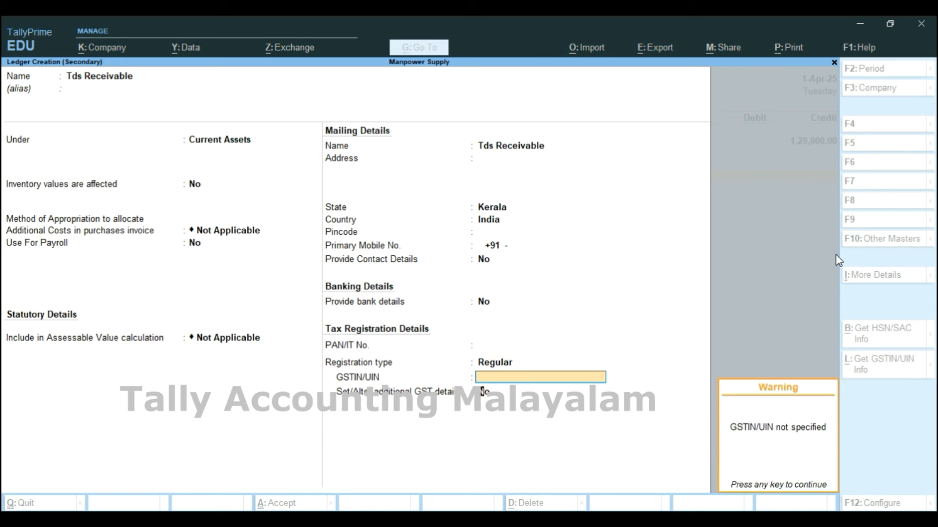
key(Return)
key(Return)
key(Return)
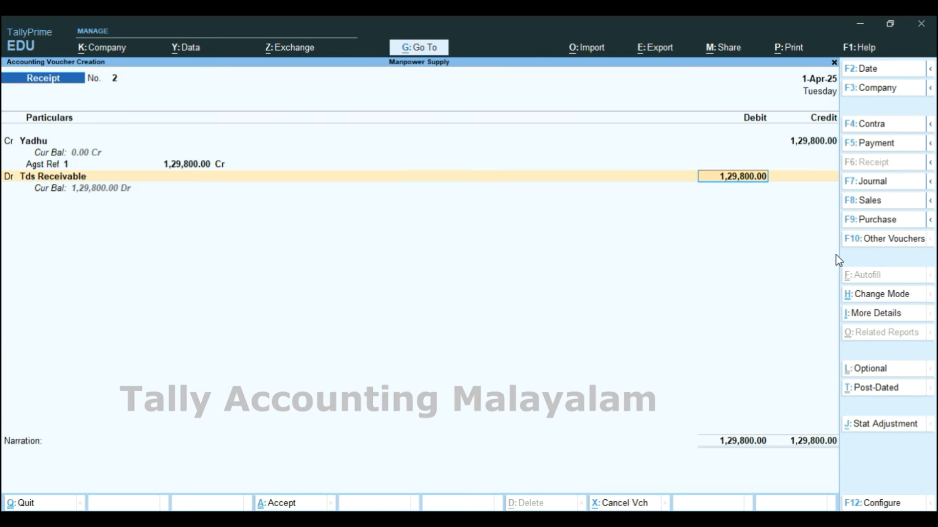
- Set the Tds Receivable debit amount to 2,200
text(2,200)
key(Return)
key(Return)
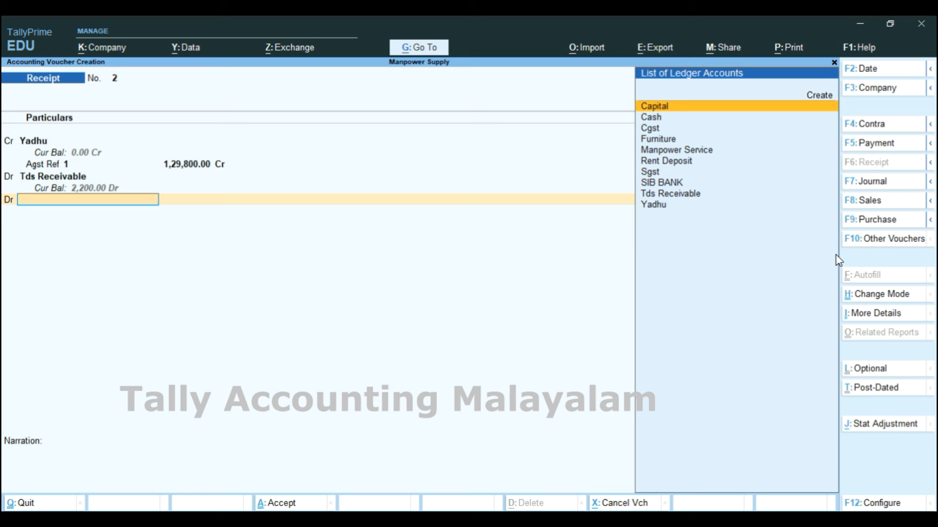
- Debit SIB BANK with the remaining 1,27,600.00 of the receipt
key(Down)
key(Down)
key(Down)
key(Down)
key(Down)
key(Down)
key(Down)
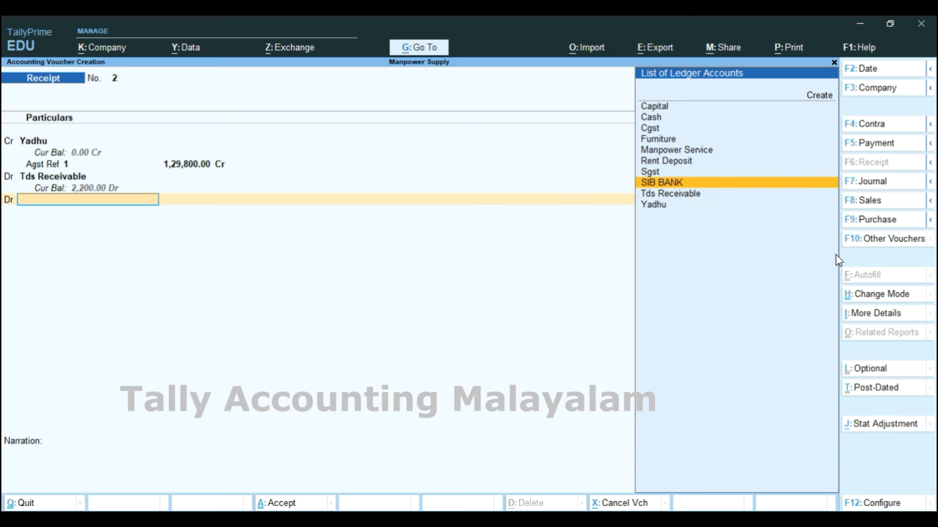
key(Return)
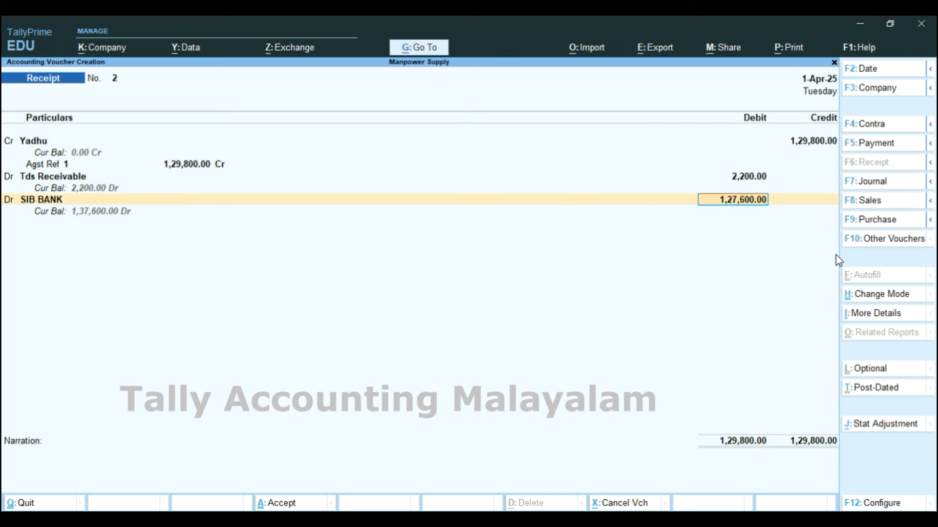
key(Return)
- Accept the default bank allocation details, leave the narration blank, and save the receipt voucher
key(Return)
key(Return)
key(Return)
key(Return)
key(Return)
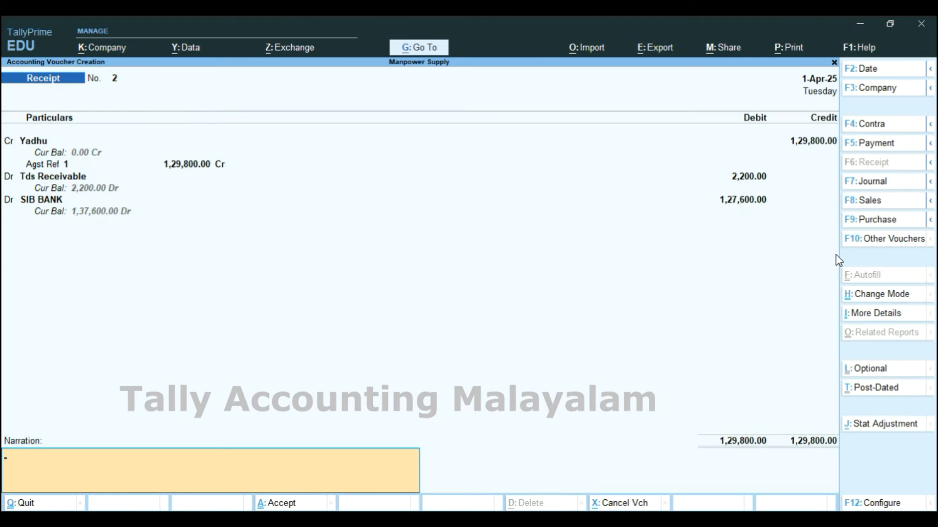
key(Return)
key(Return)
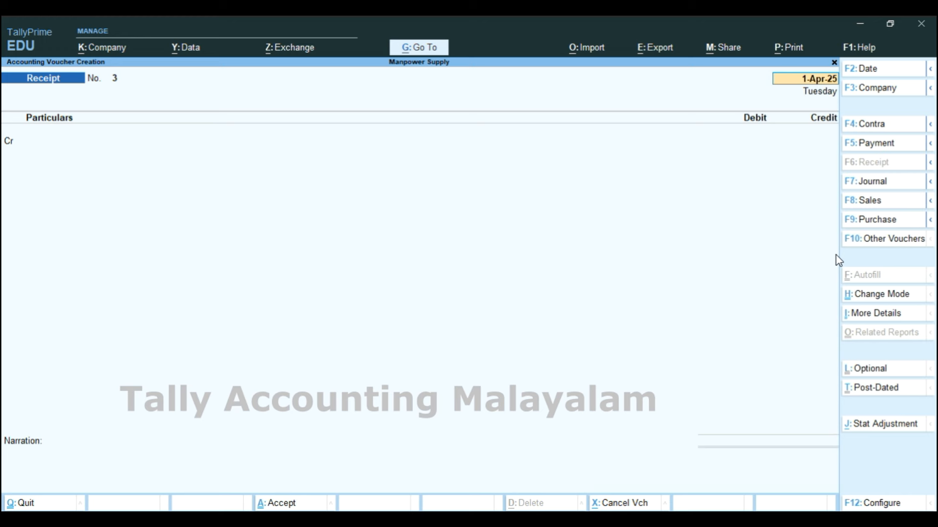
- Exit voucher entry and open the Balance Sheet to check the company's position
key(Escape)
key(Escape)
key(Return)
key(b)
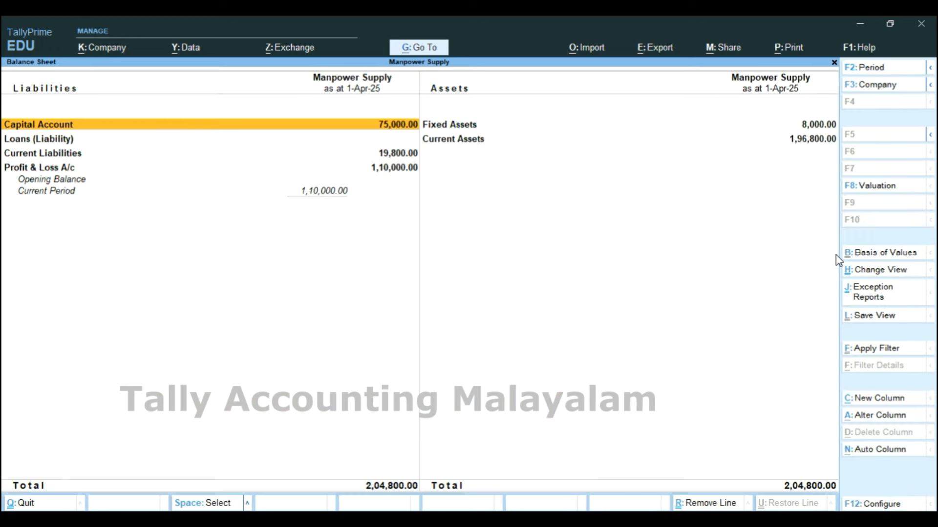